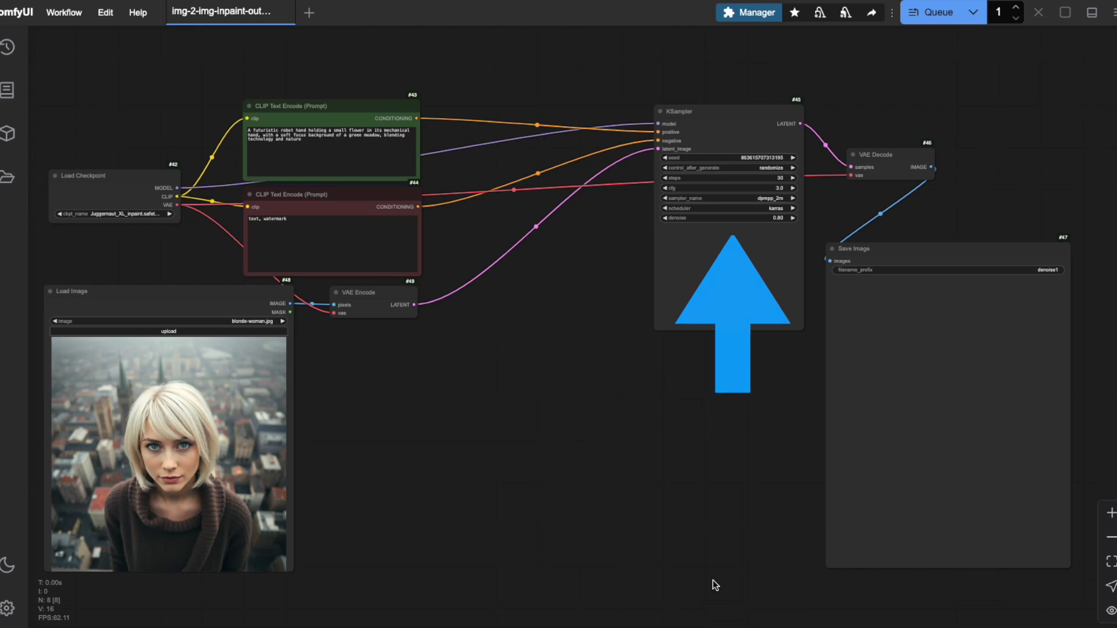
Open the Search Nodes dialog on an empty spot of the img-2-img canvas.
double_click(544, 431)
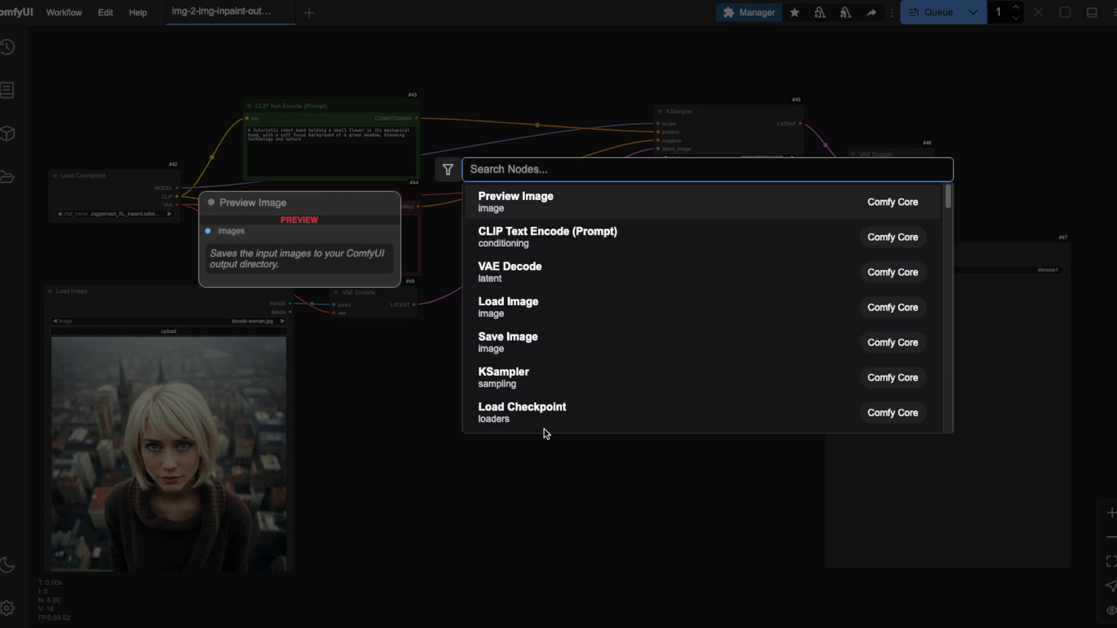
Add an InpaintModelConditioning node from the search and save the workflow.
text(inpai)
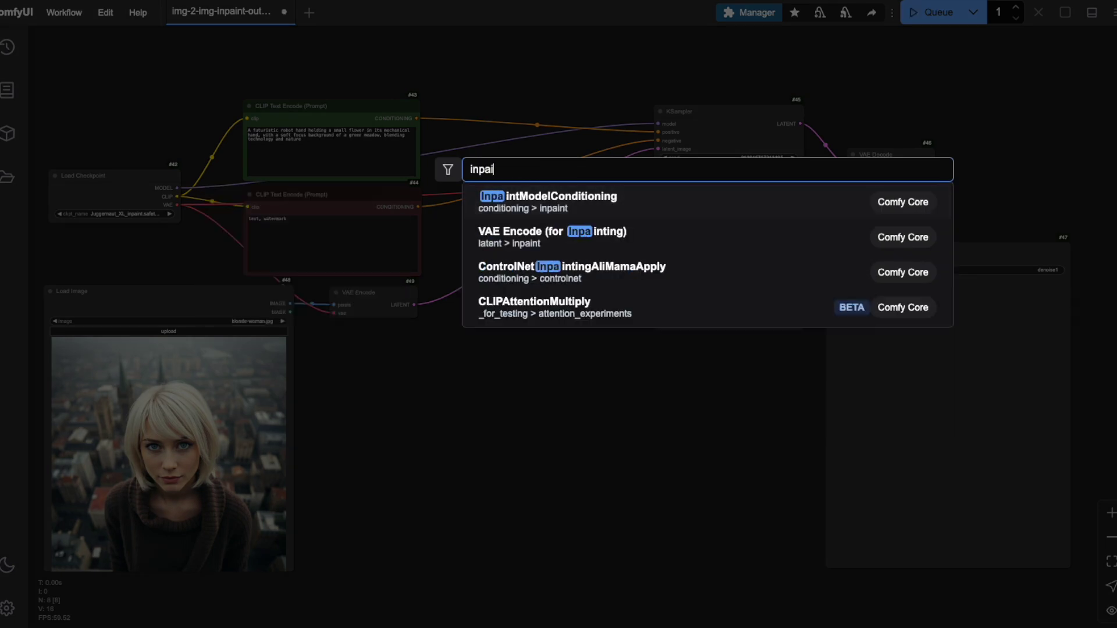
text(nt)
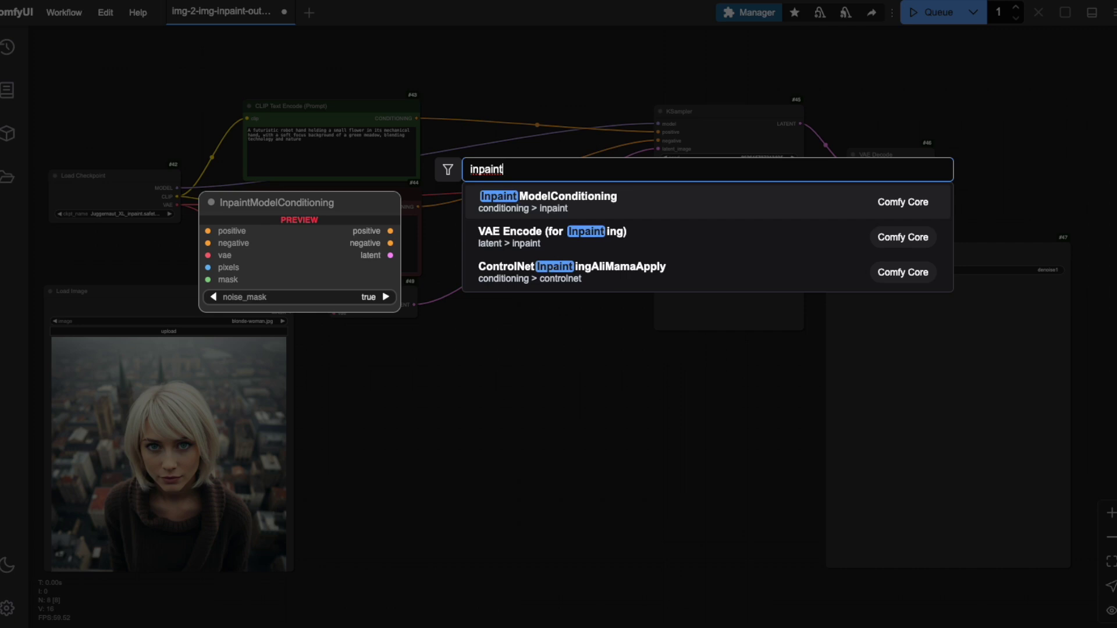
click(615, 206)
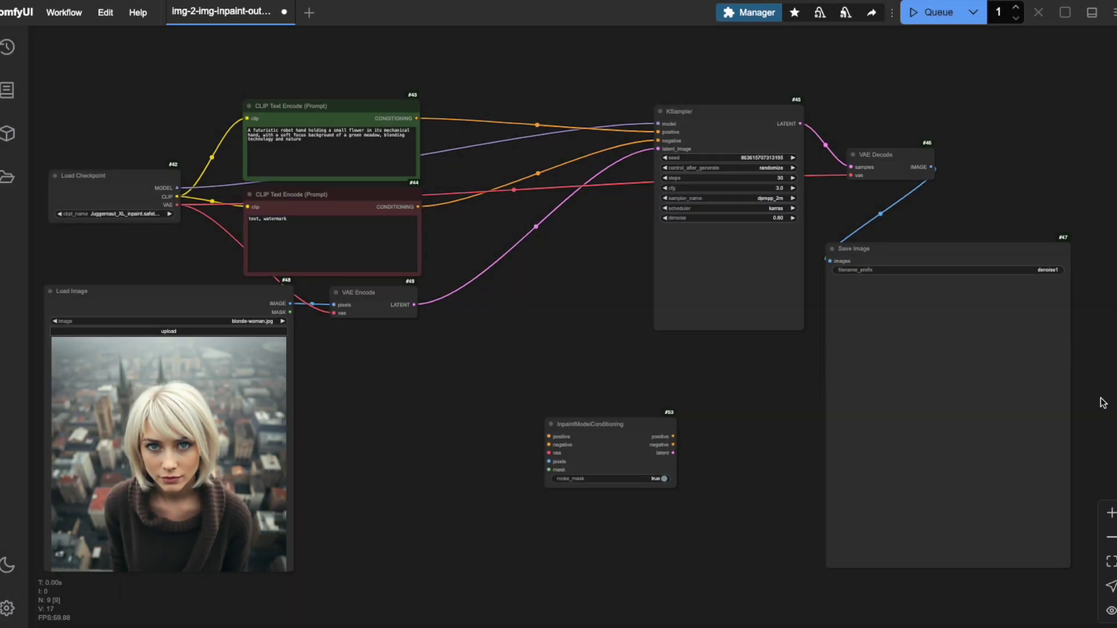
key(ctrl+s)
Route both prompts through InpaintModelConditioning into KSampler, connecting the checkpoint VAE and its latent output.
drag(416, 120, 548, 437)
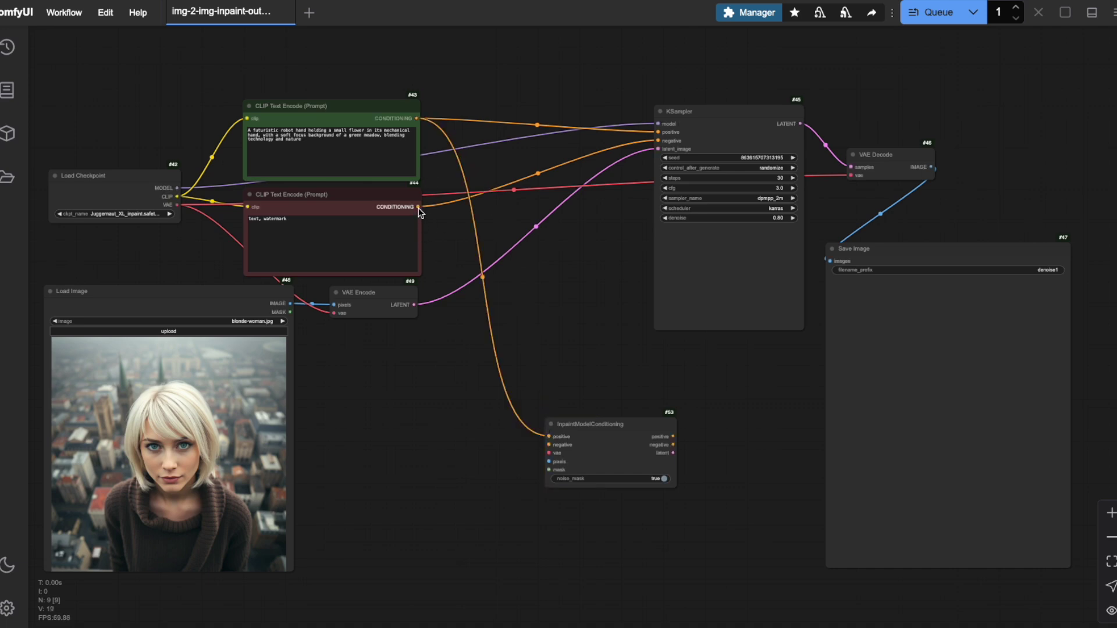
drag(417, 207, 548, 444)
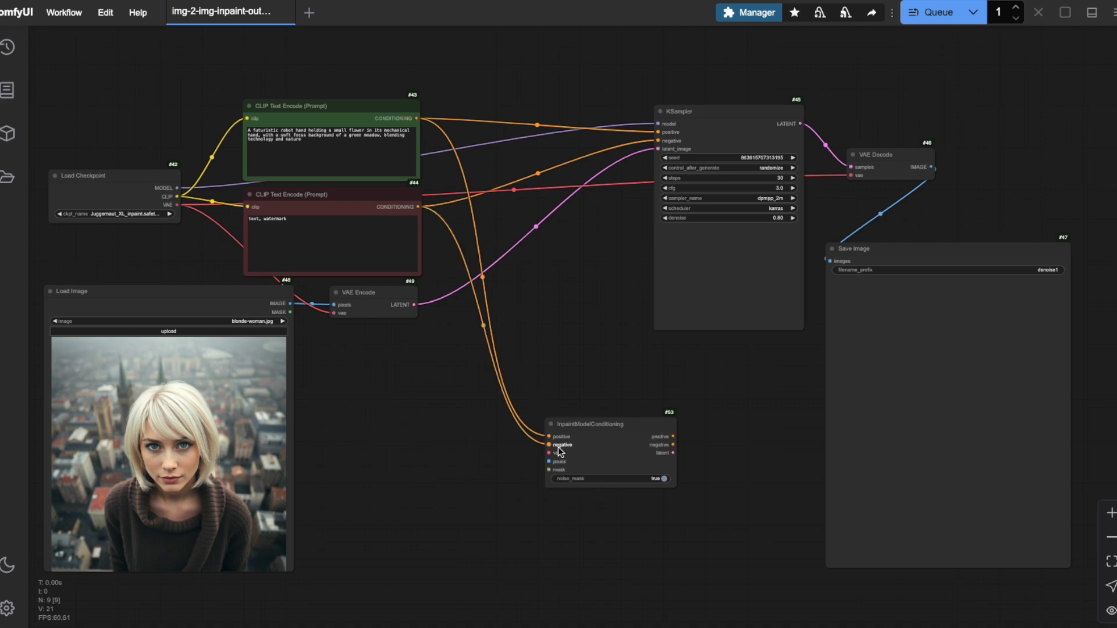
drag(673, 436, 658, 132)
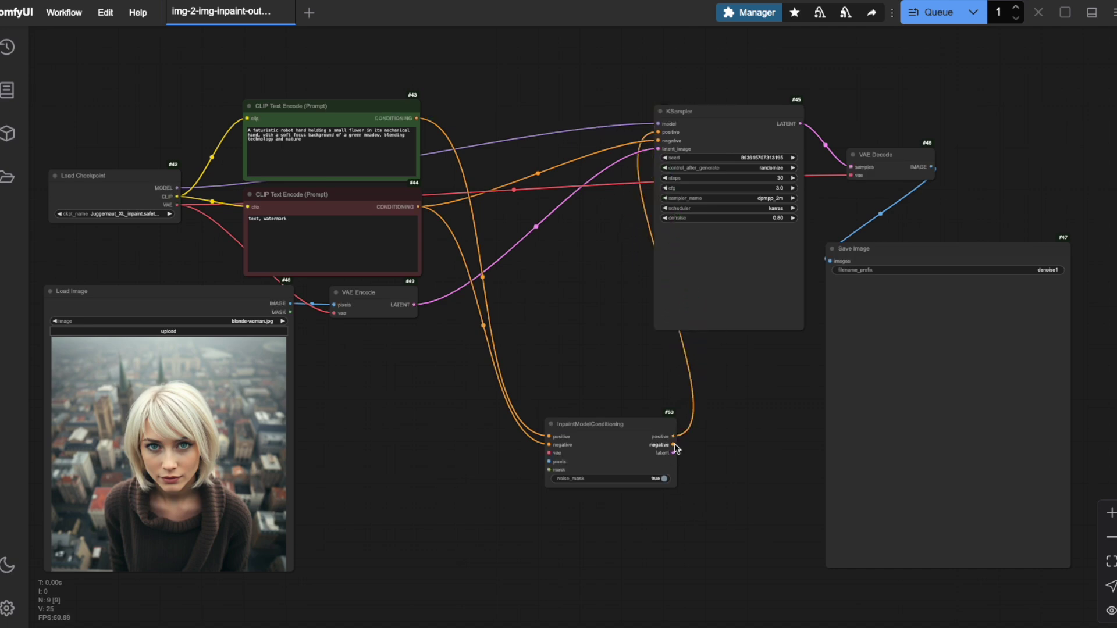
drag(673, 445, 660, 141)
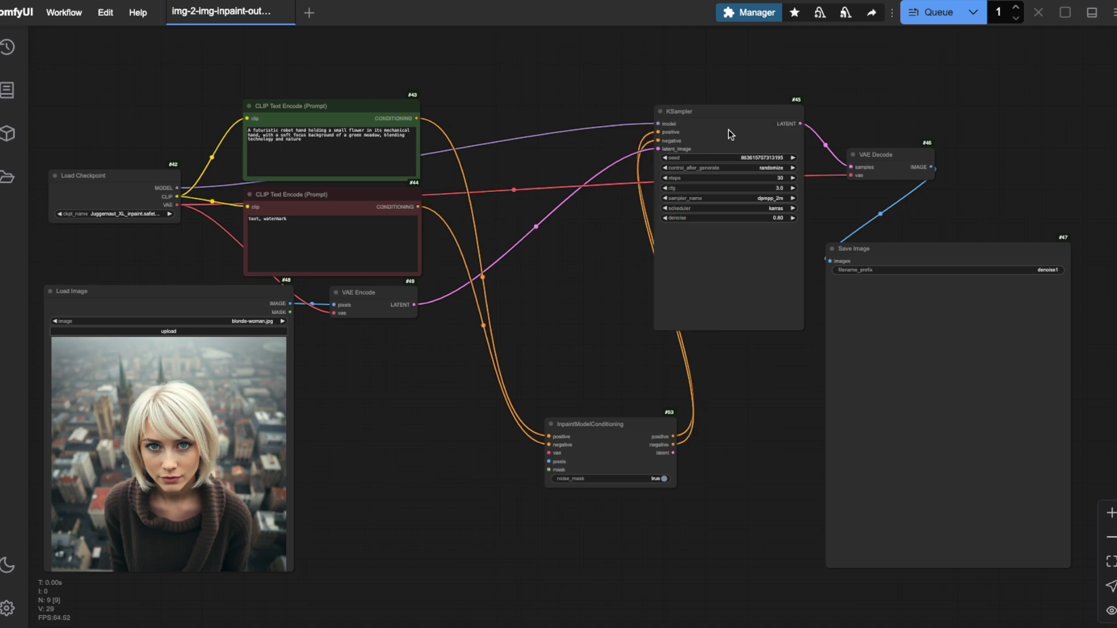
drag(612, 424, 540, 110)
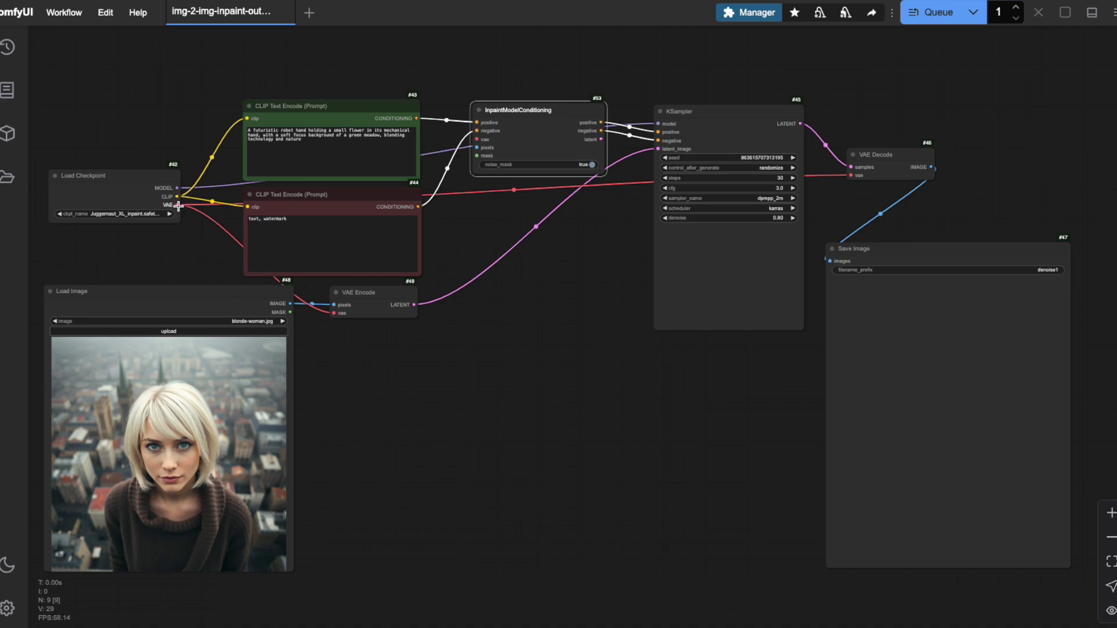
drag(178, 206, 478, 140)
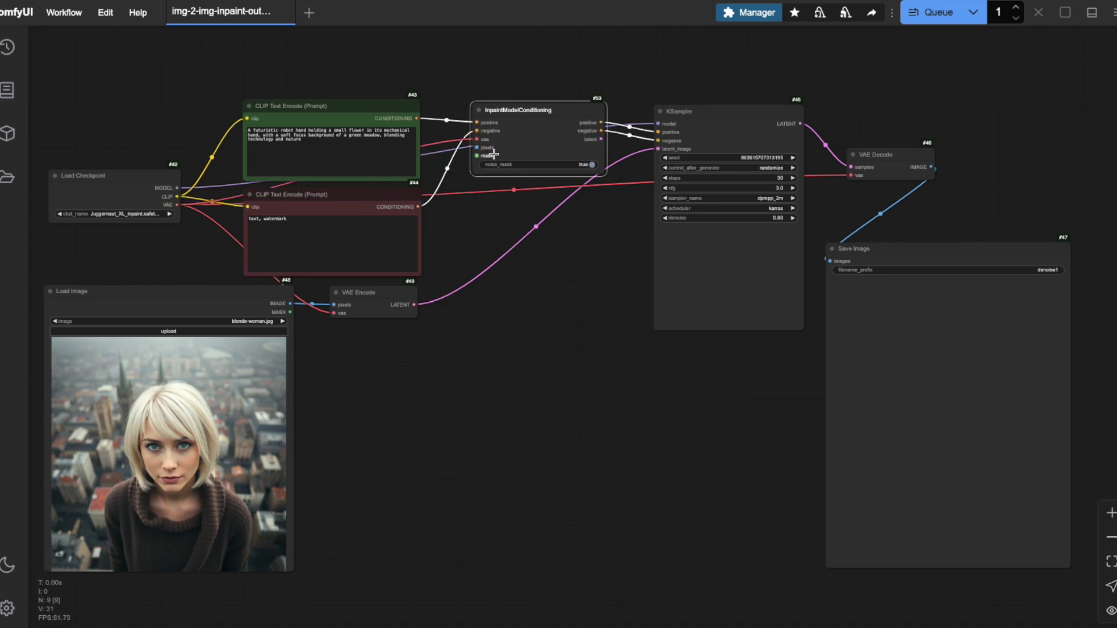
drag(601, 139, 657, 149)
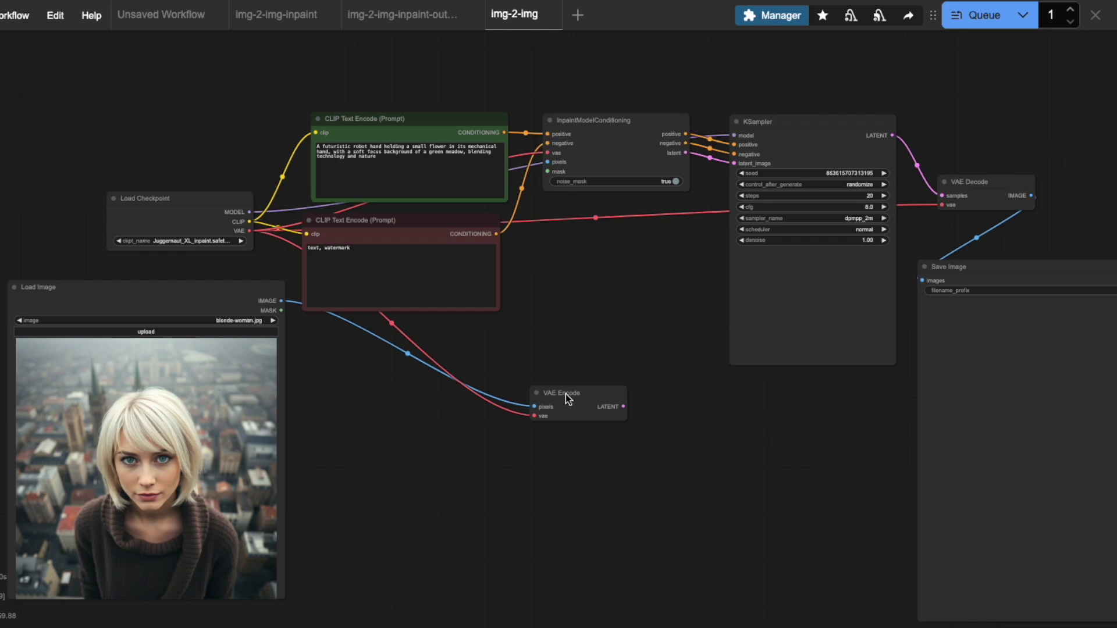
Remove the VAE Encode node through its context menu.
right_click(565, 395)
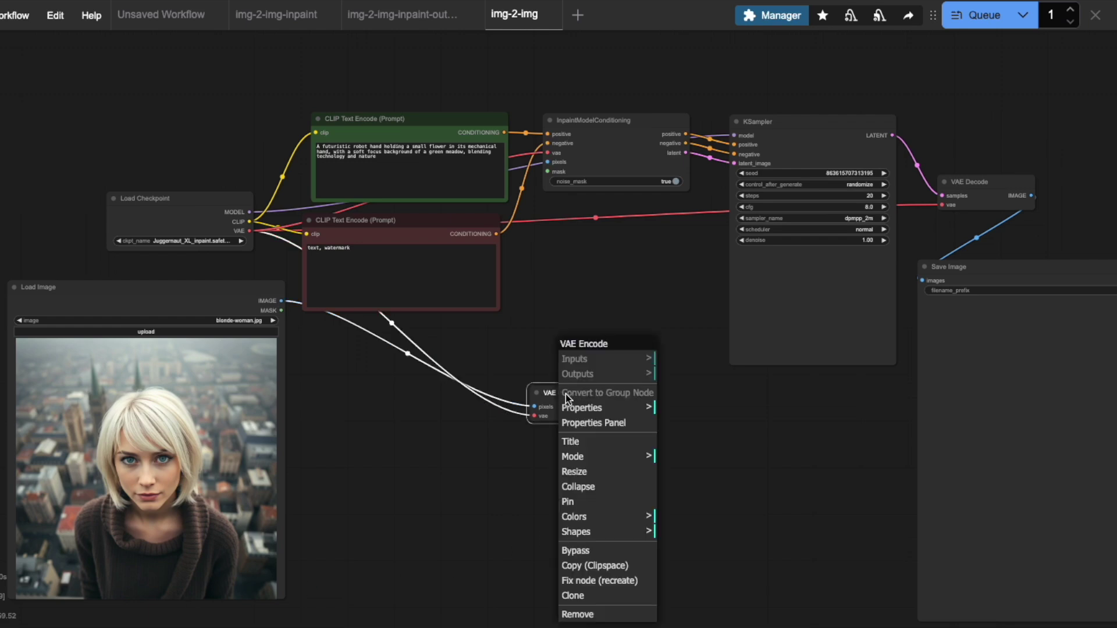
click(582, 614)
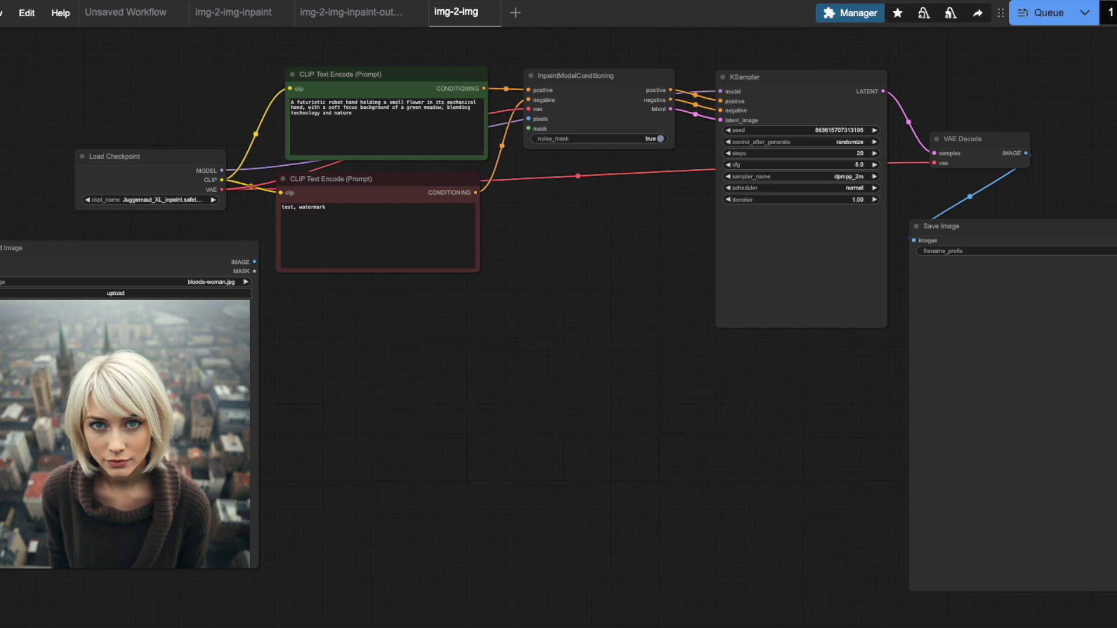
Install the latest ComfyUI-Inpaint-CropAndStitch pack from the Custom Nodes Manager, found via 'inpaint crop'.
click(853, 14)
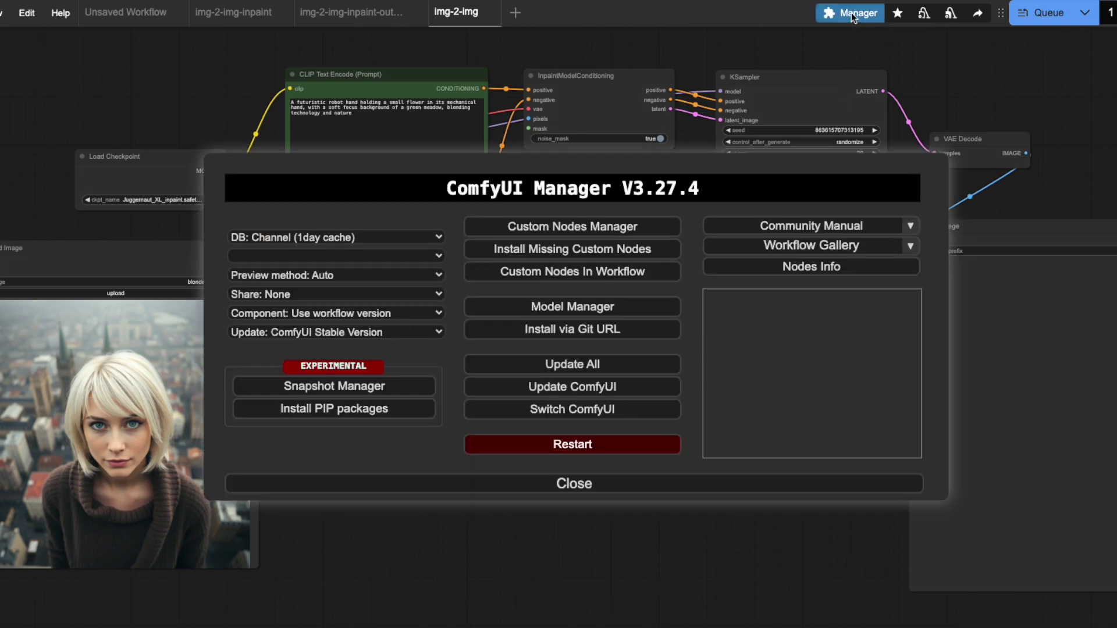
click(582, 228)
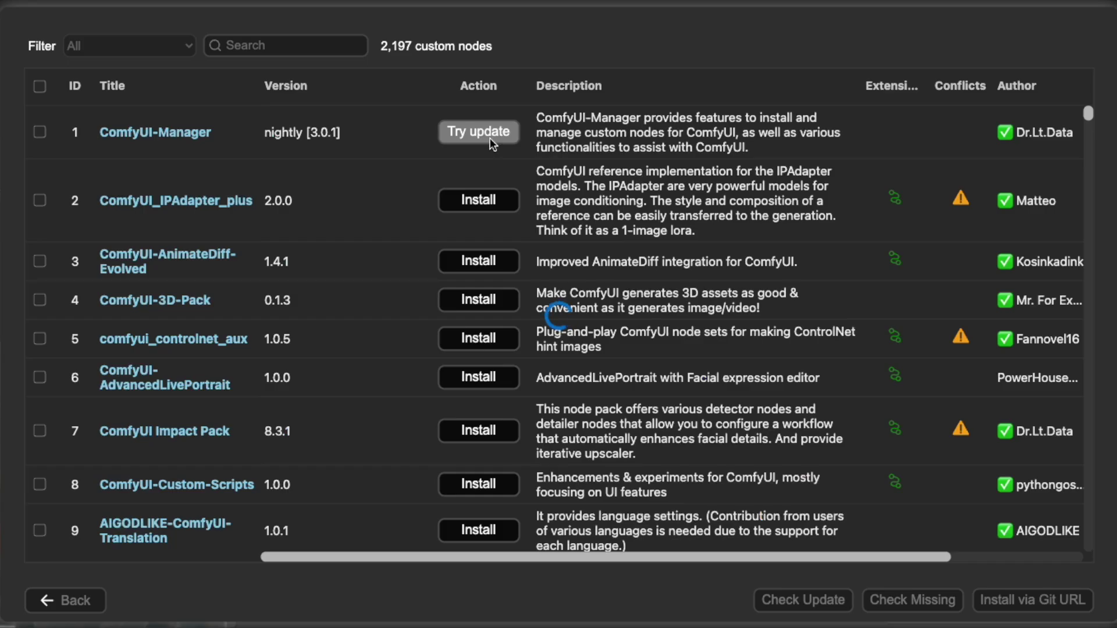
click(277, 97)
text(inpaint cro)
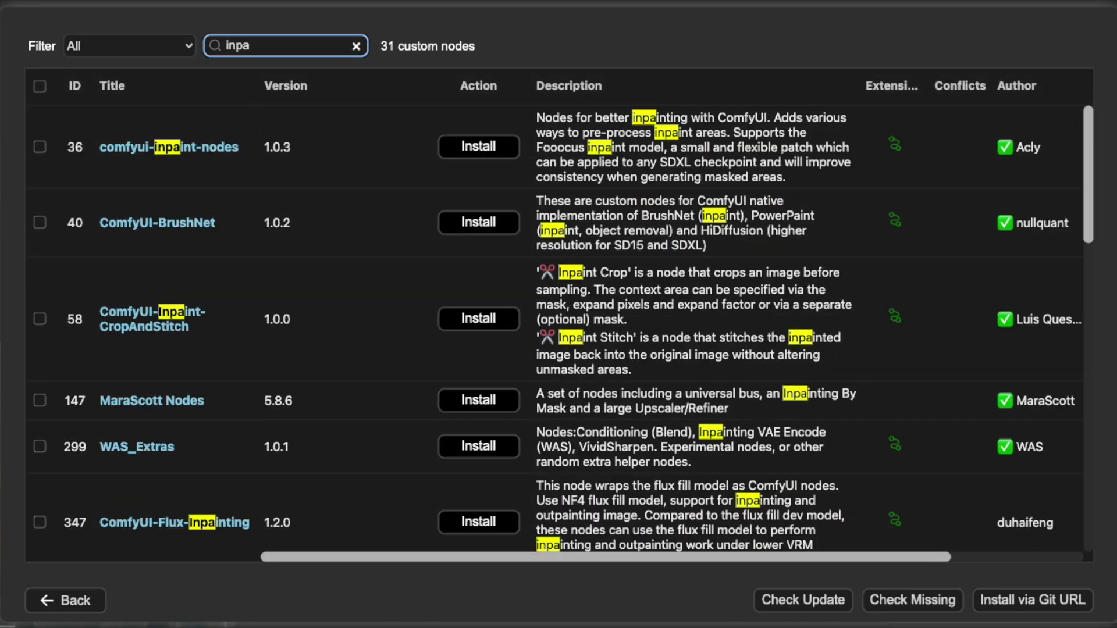
text(p)
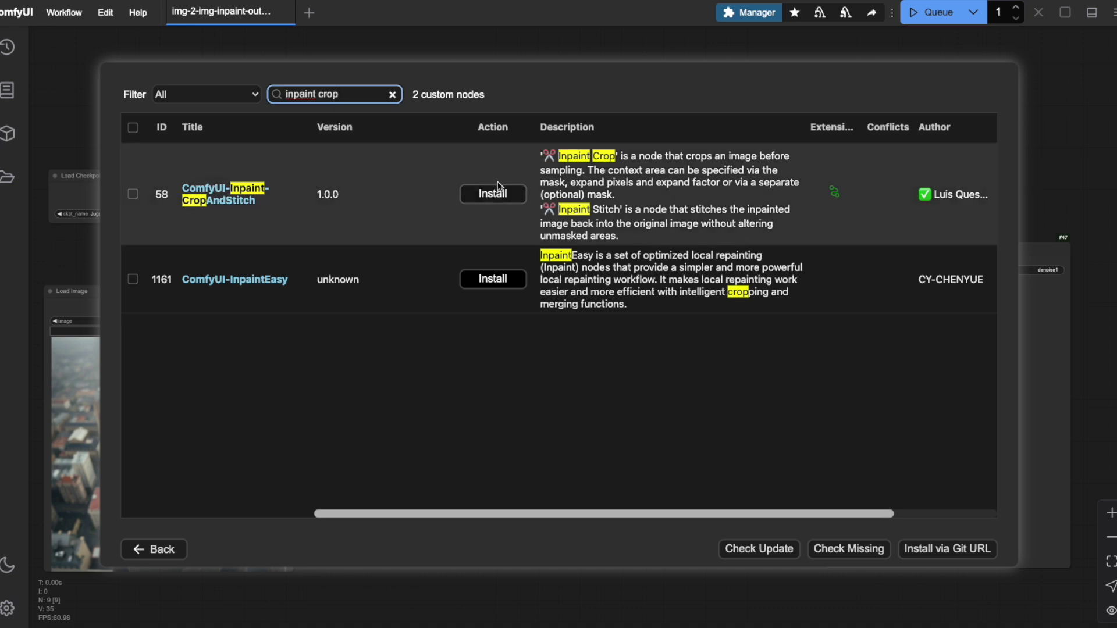
click(492, 195)
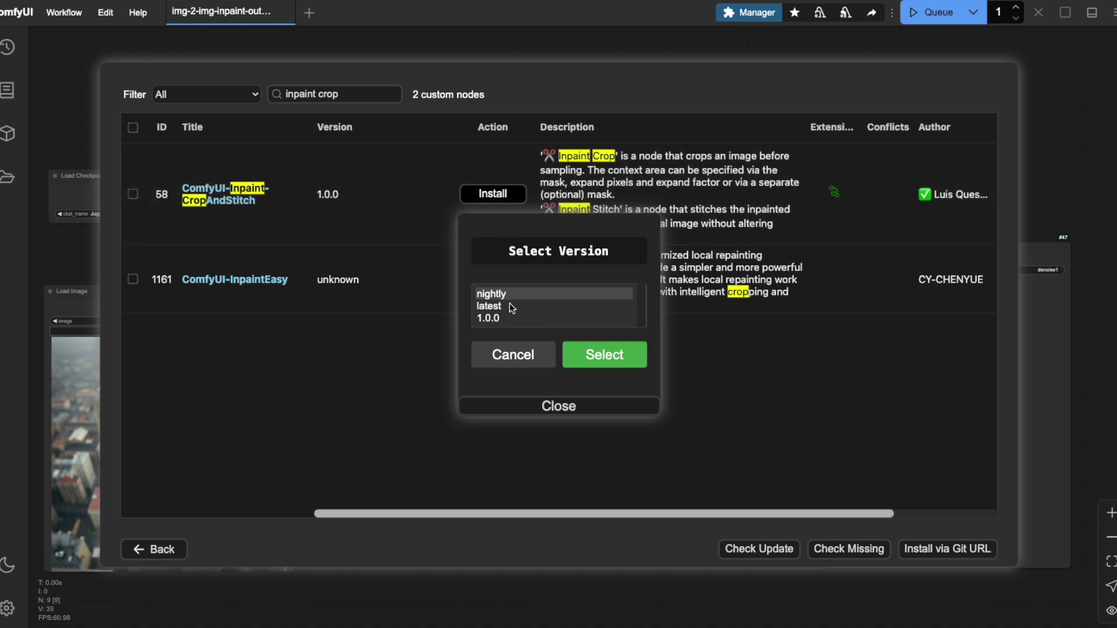
click(509, 306)
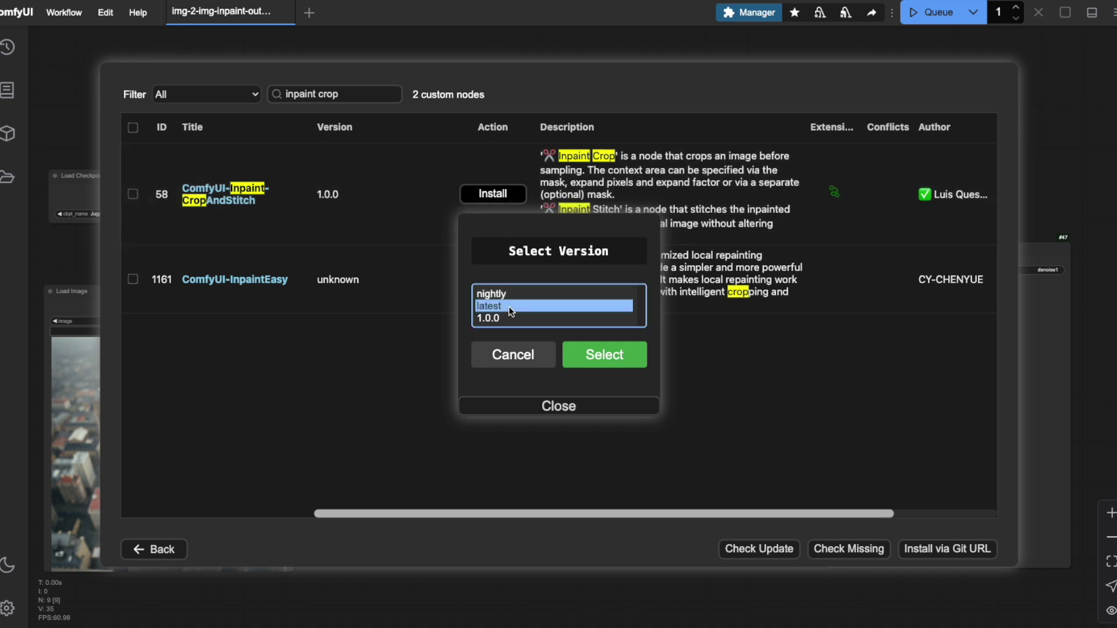
click(612, 354)
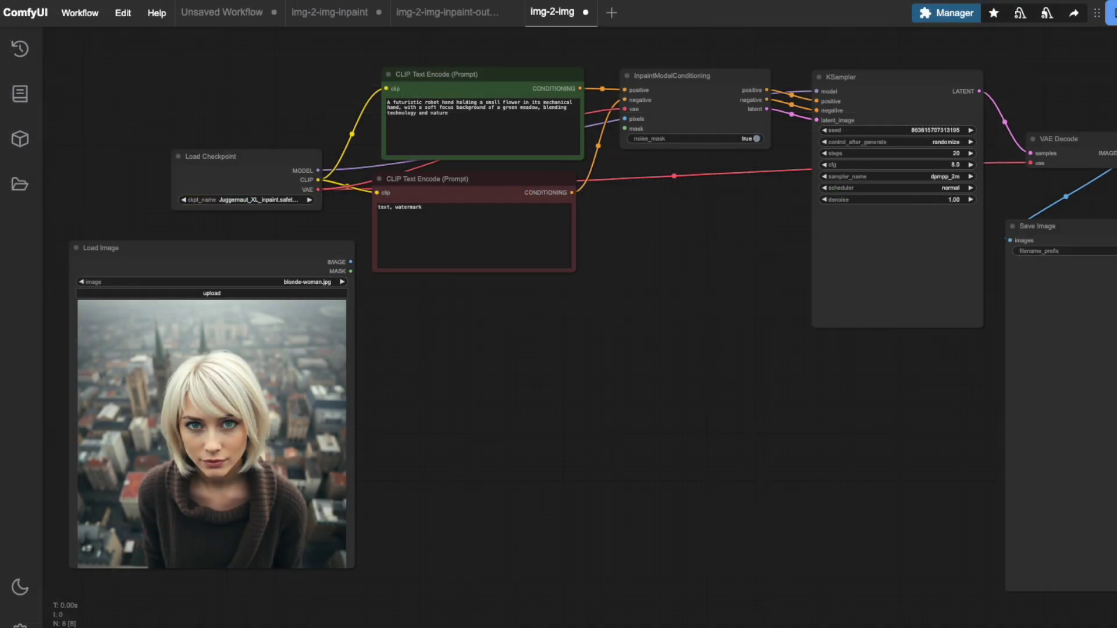
Drag Inpaint Crop and Inpaint Stitch from the Node Library's inpaint folder onto the canvas.
click(21, 94)
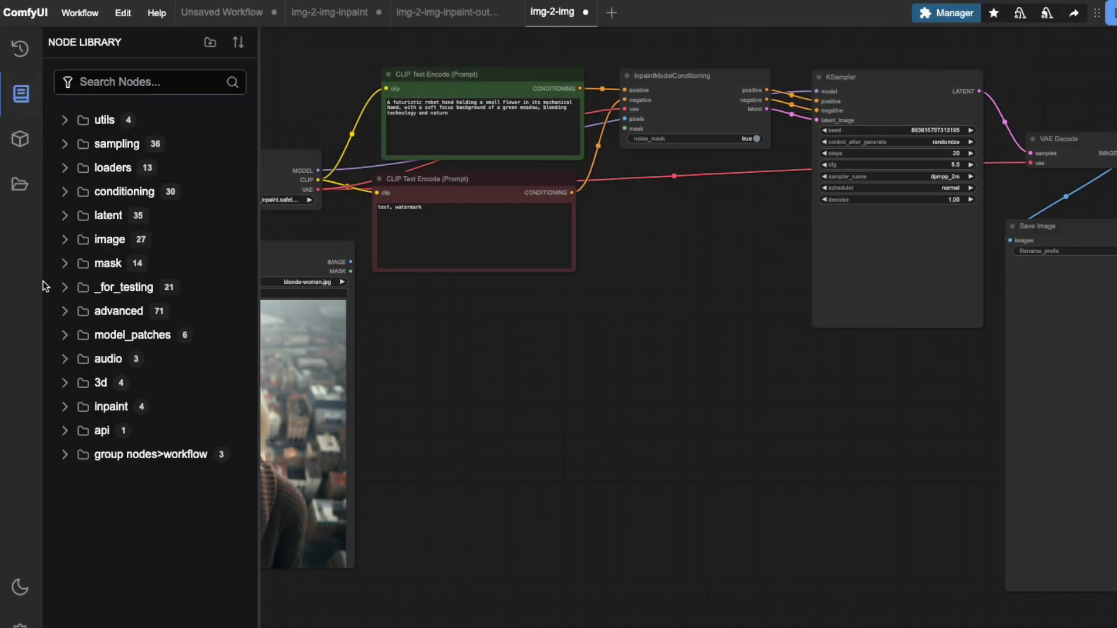
click(64, 406)
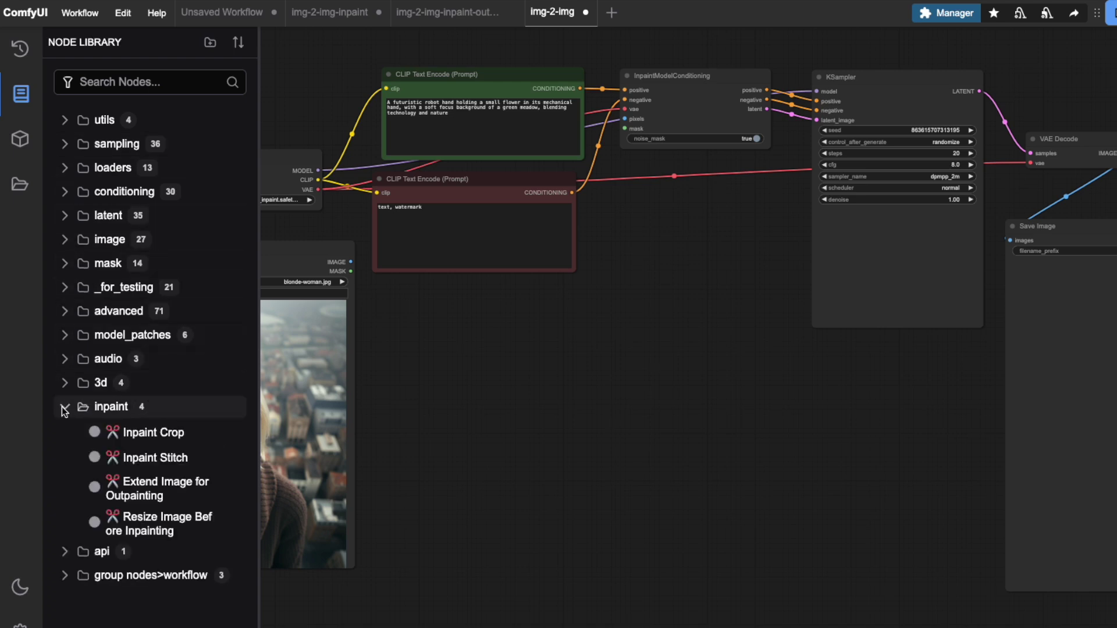
mouse_move(132, 427)
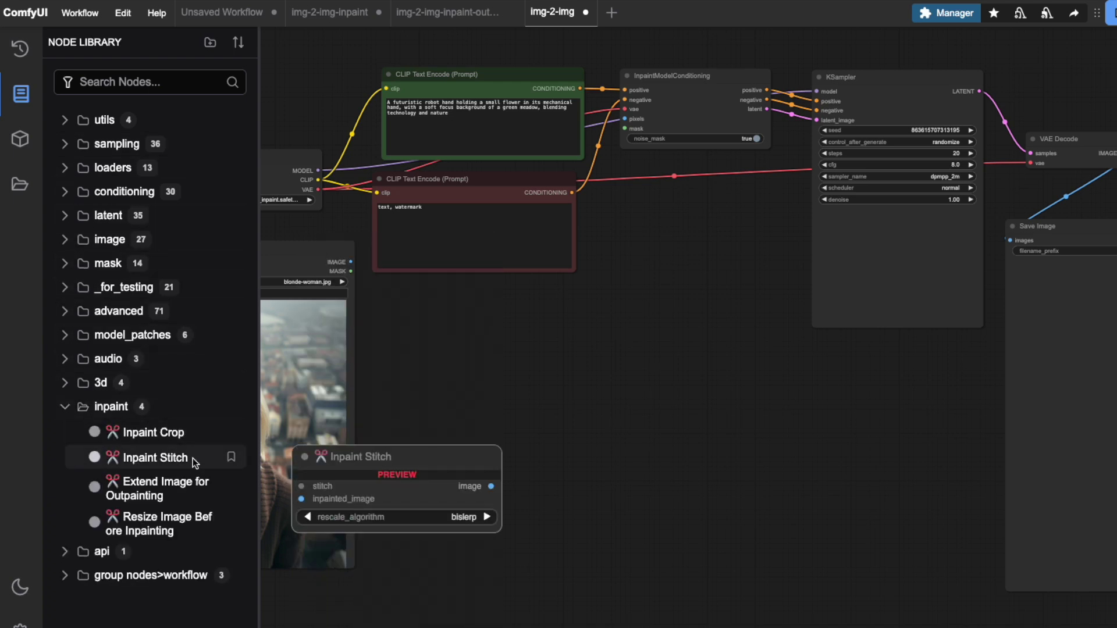
mouse_move(196, 514)
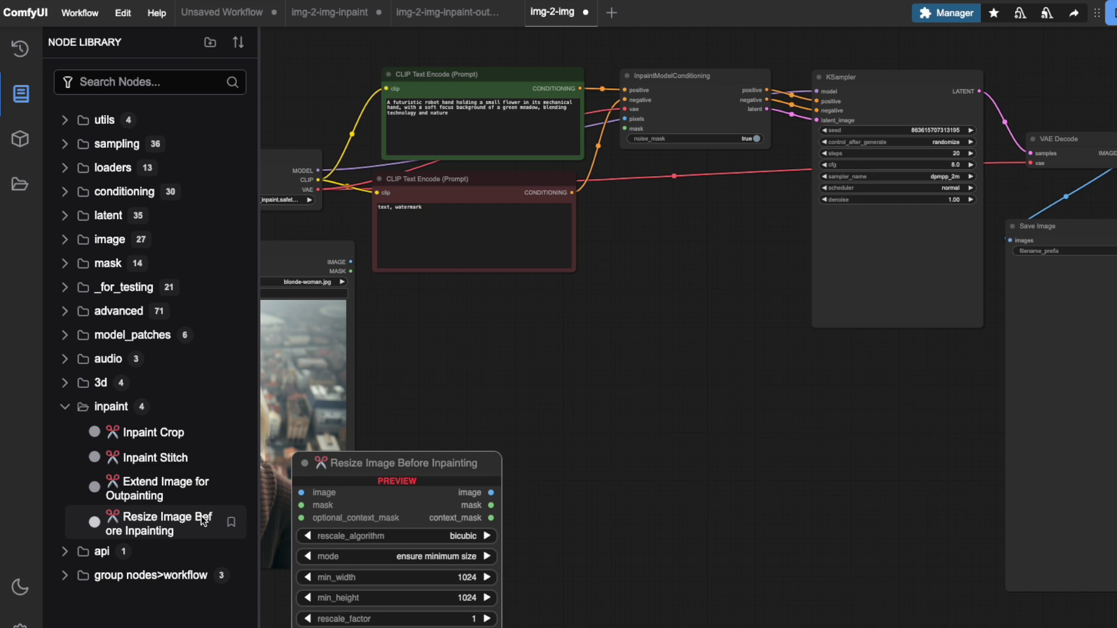
mouse_move(193, 438)
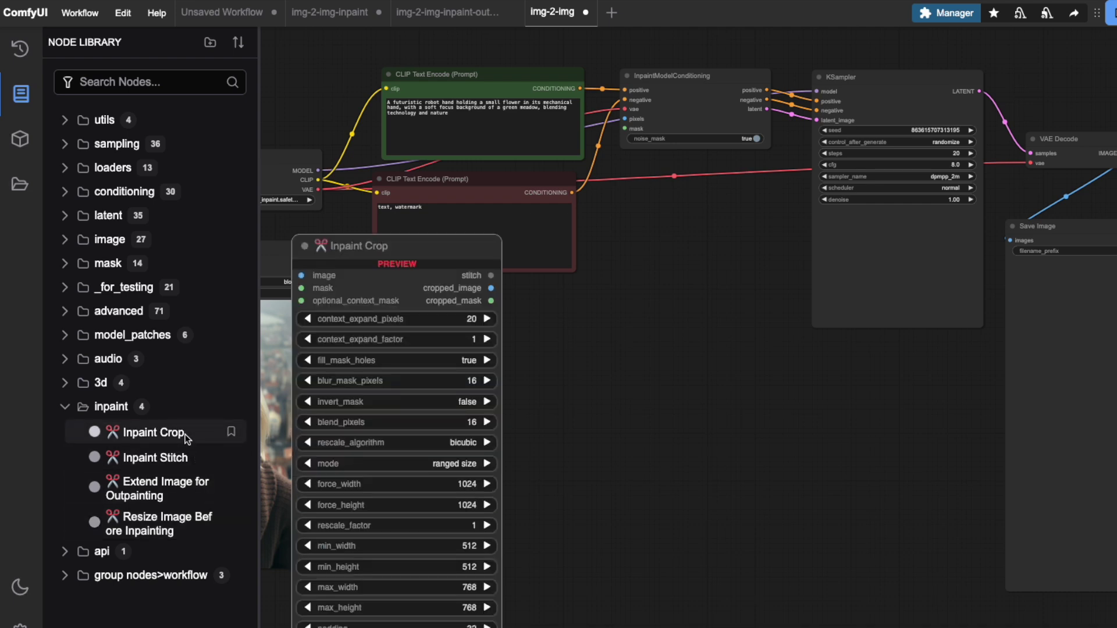
mouse_move(152, 434)
mouse_down()
mouse_move(548, 340)
mouse_move(535, 292)
mouse_move(545, 294)
mouse_up()
mouse_move(155, 458)
mouse_down()
mouse_move(690, 463)
mouse_move(786, 404)
mouse_move(1033, 316)
mouse_move(1114, 148)
mouse_up()
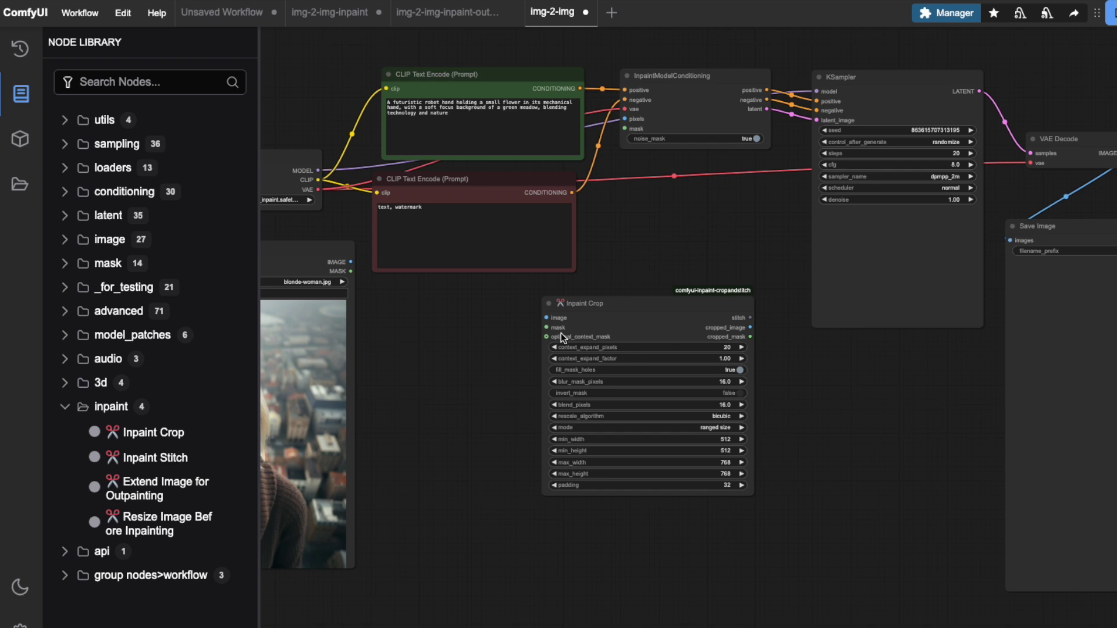
Feed Load Image's image and mask into Inpaint Crop, and its cropped outputs into InpaintModelConditioning.
click(22, 98)
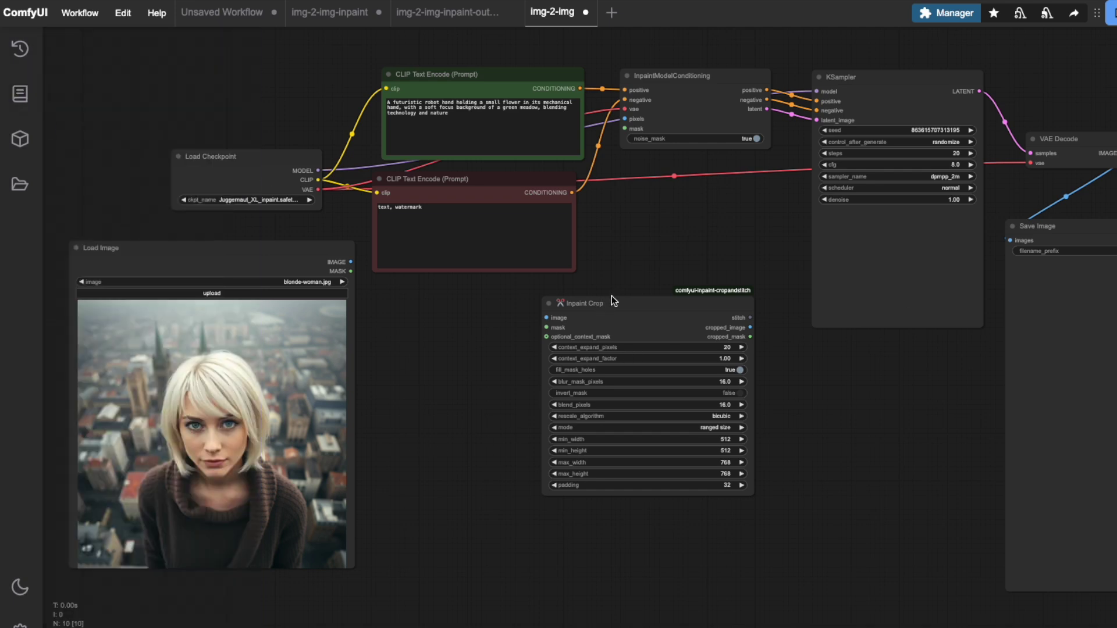
drag(606, 313, 594, 316)
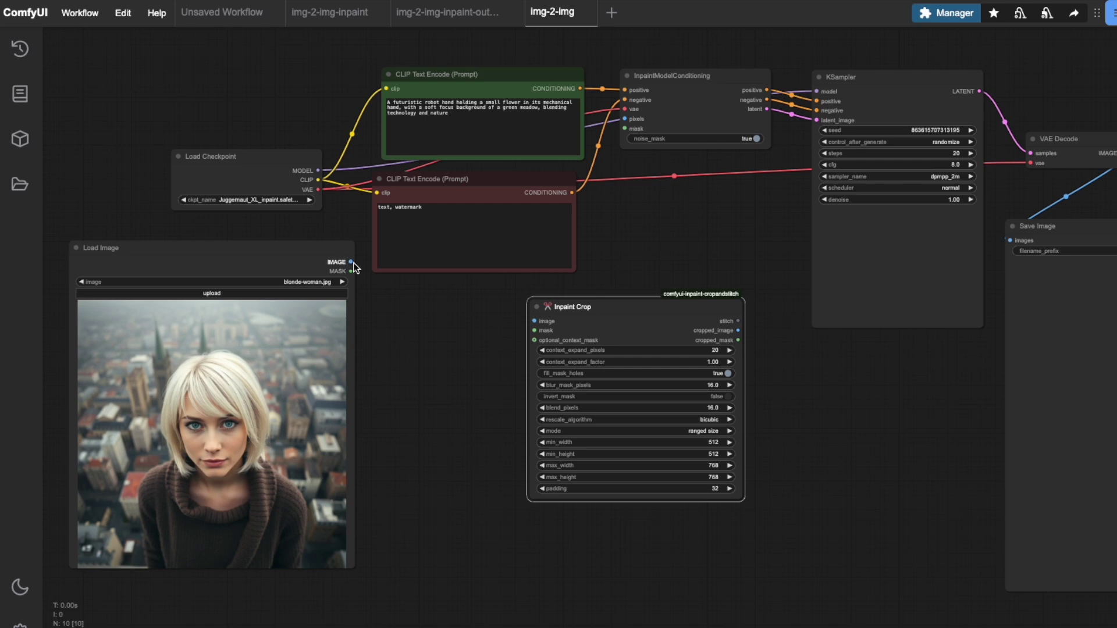
drag(351, 262, 535, 320)
drag(351, 271, 532, 331)
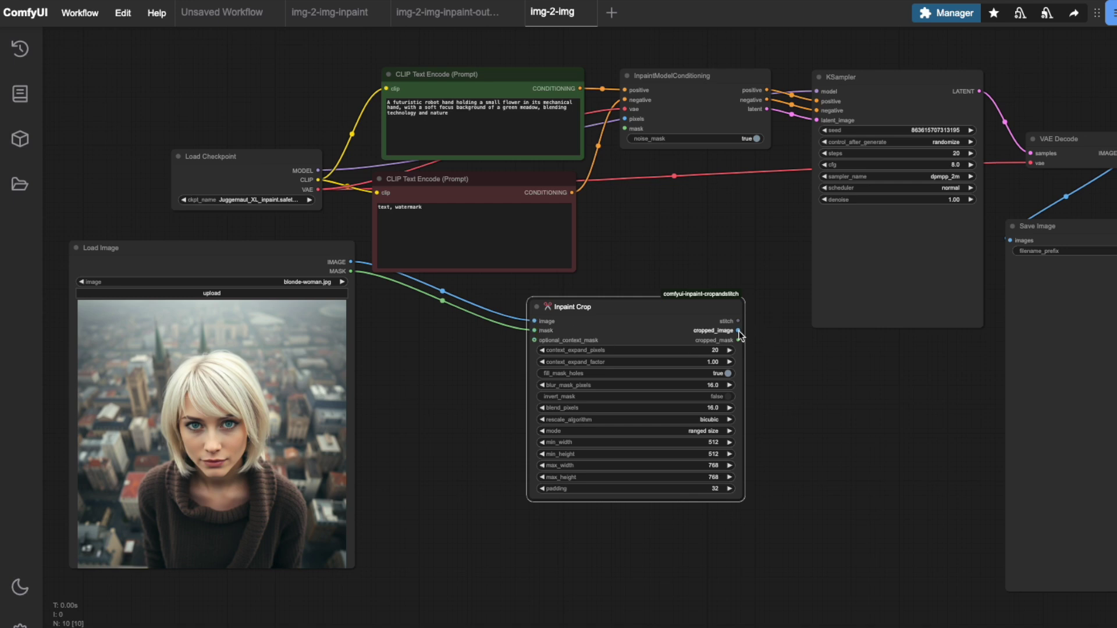
drag(739, 331, 625, 120)
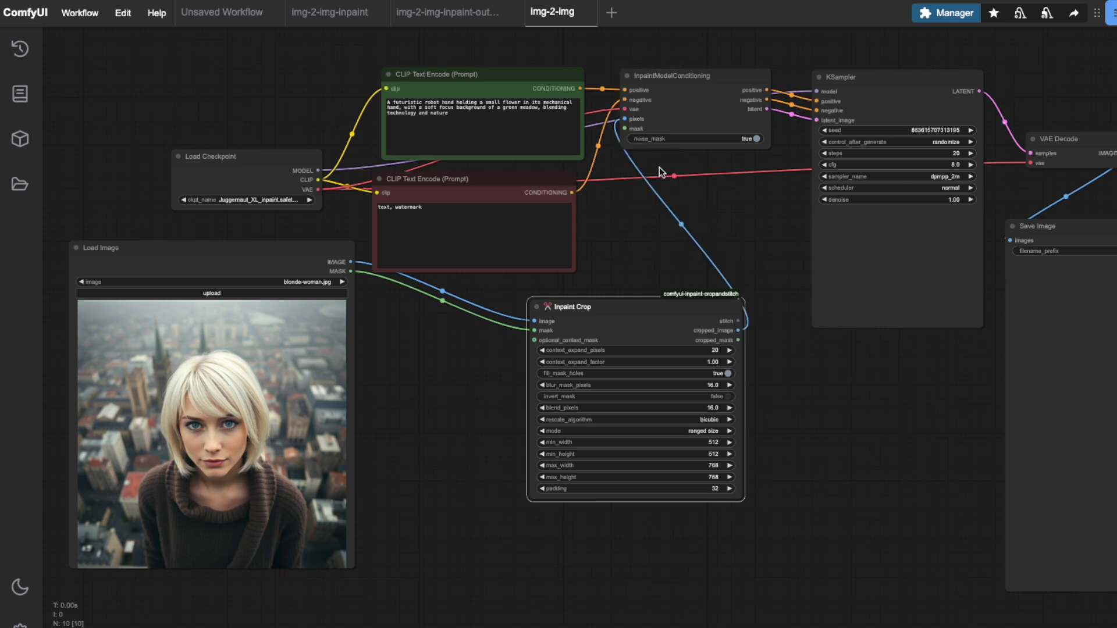
drag(739, 339, 627, 130)
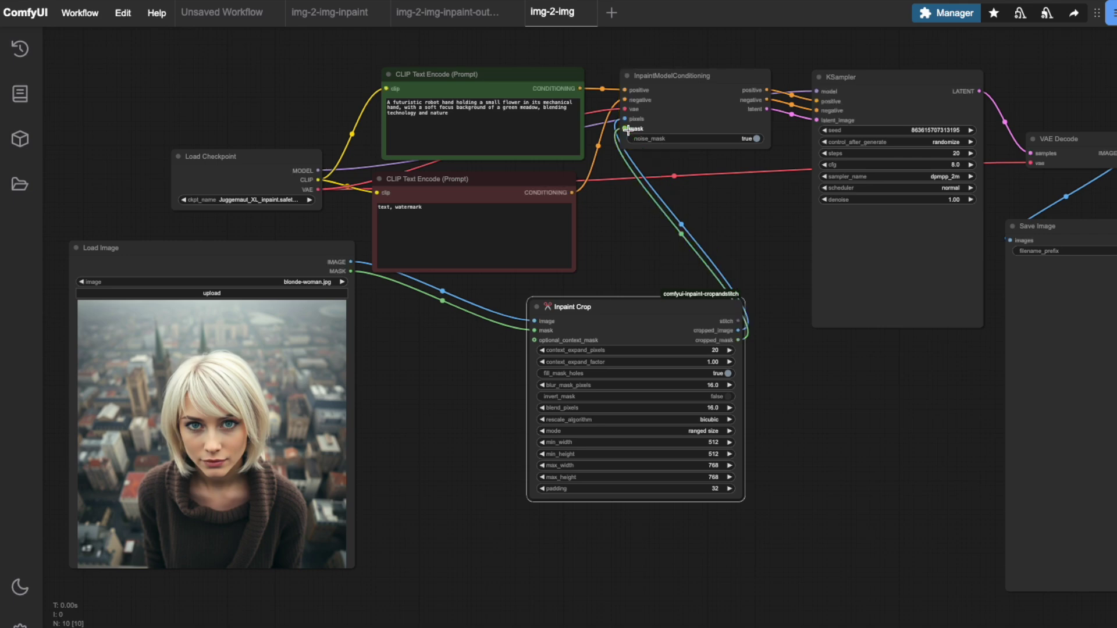
Connect VAE Decode and Inpaint Crop's stitch data to Inpaint Stitch, and Stitch to Save Image.
drag(654, 304, 566, 332)
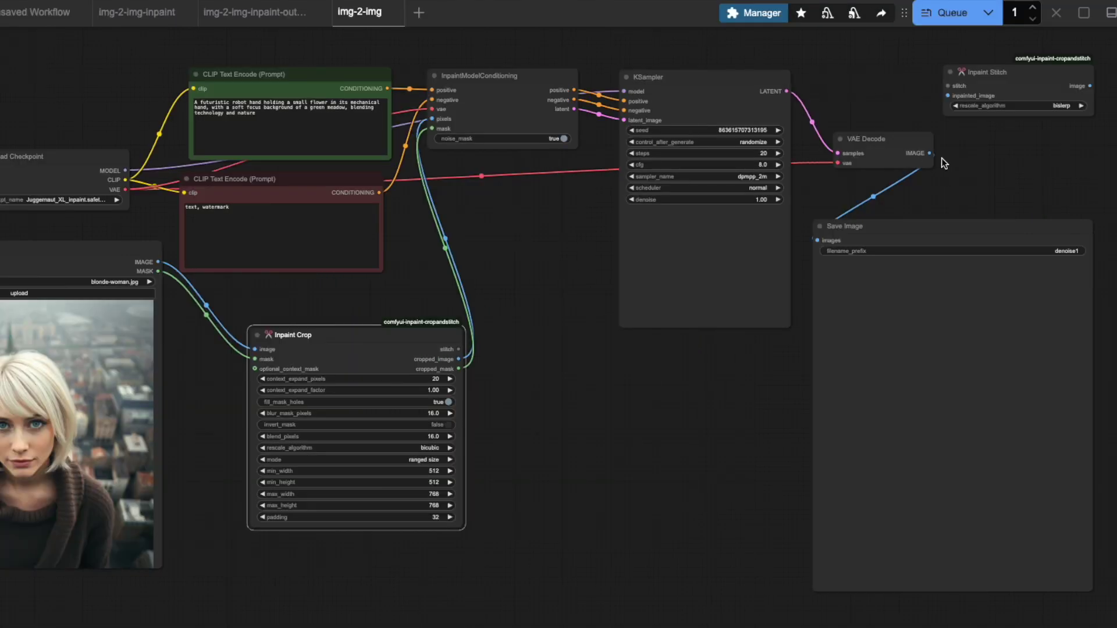
drag(929, 152, 947, 95)
drag(1091, 86, 817, 244)
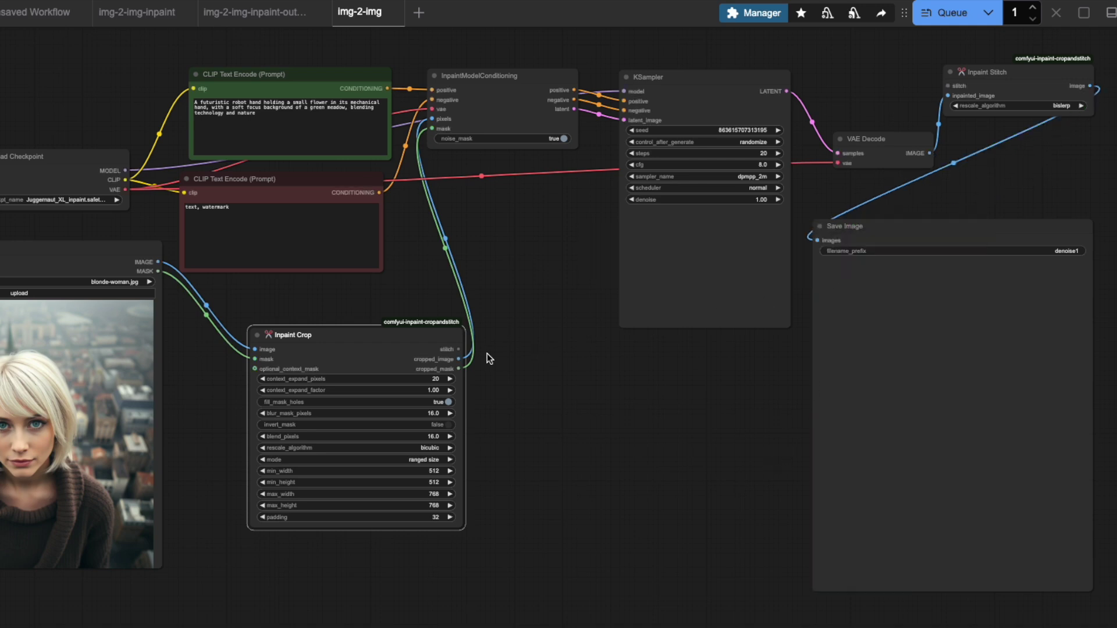
drag(458, 349, 948, 85)
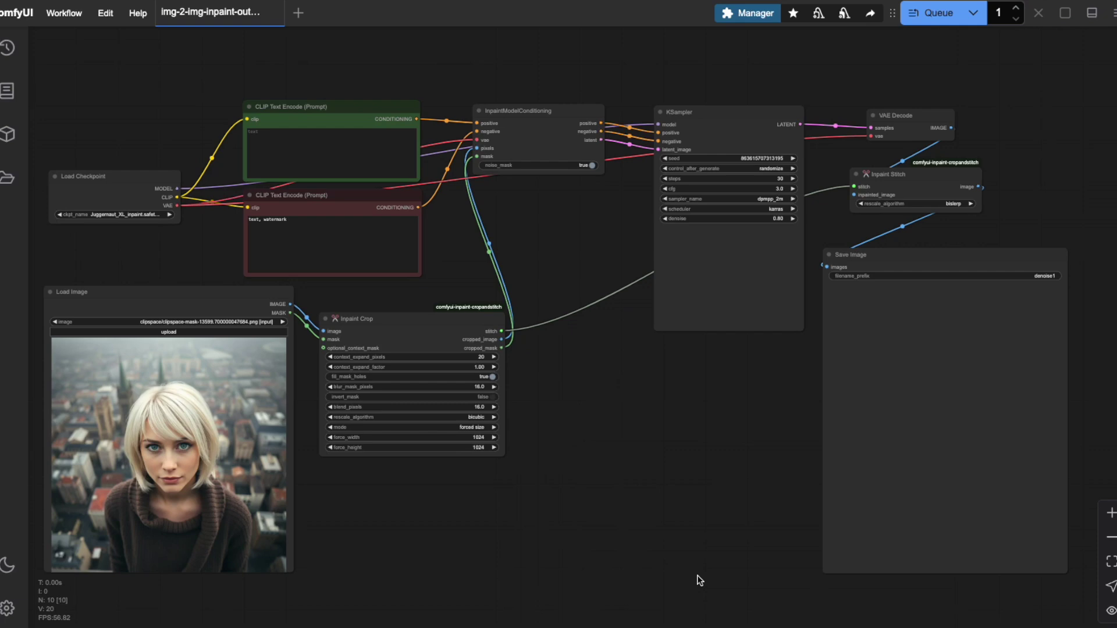
Open the portrait in the Mask Editor, try round and square brush strokes on the hair, then clear them.
right_click(204, 383)
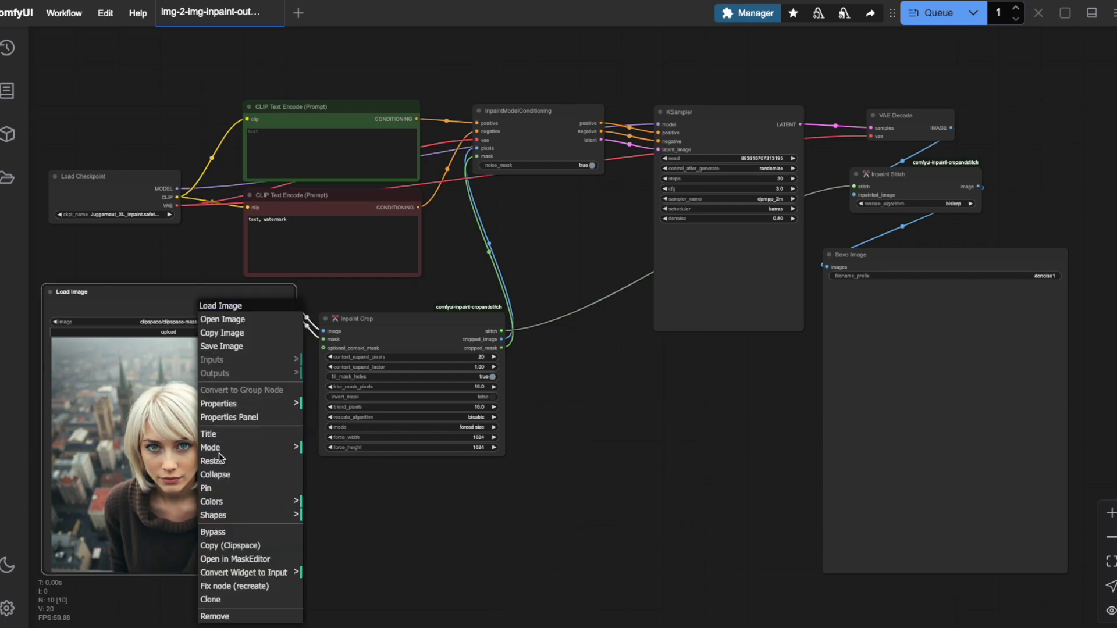
click(232, 559)
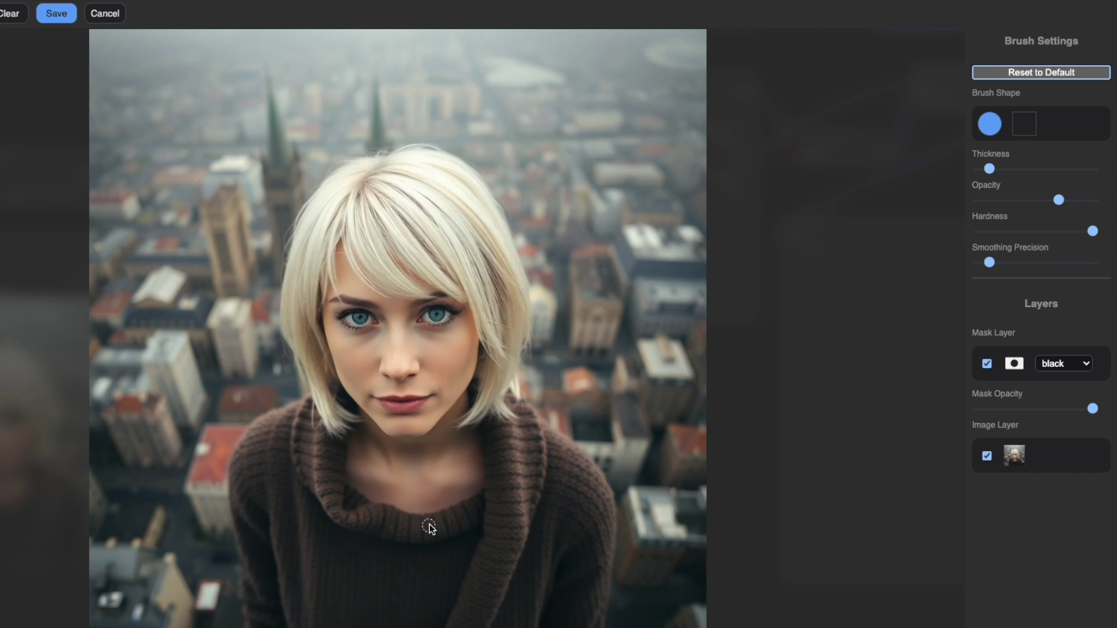
click(988, 125)
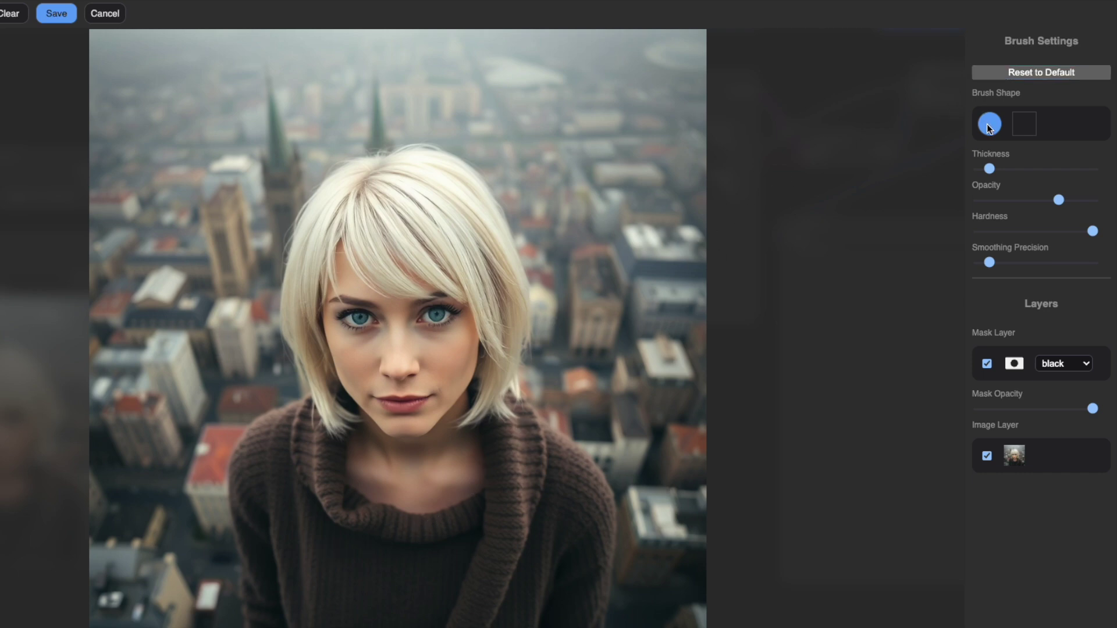
mouse_move(448, 236)
mouse_down()
mouse_move(436, 174)
mouse_move(480, 220)
mouse_up()
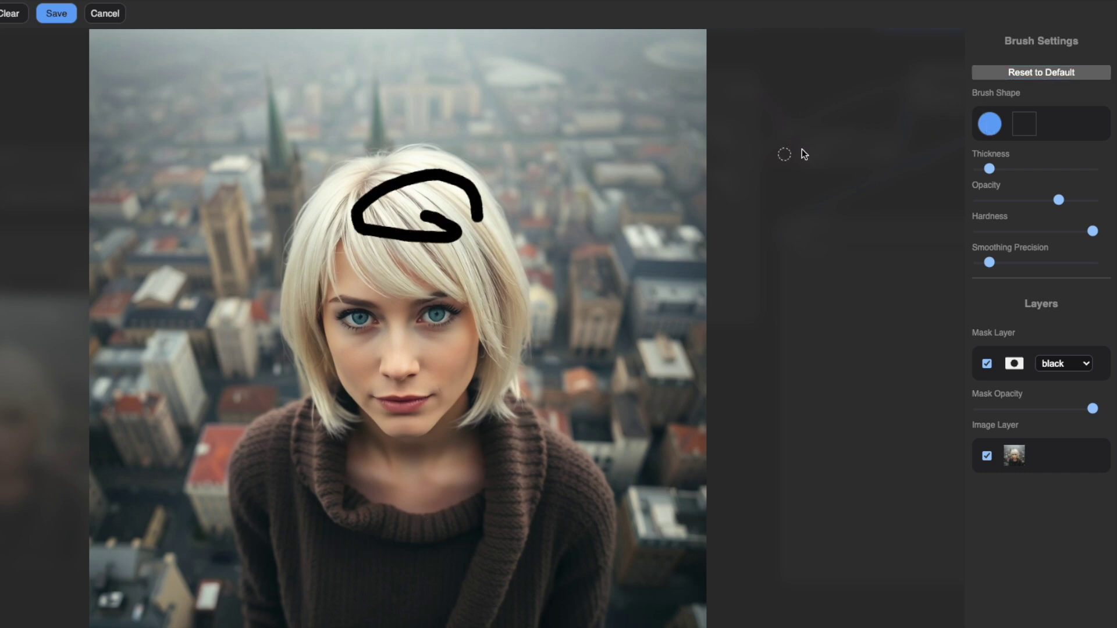
click(1022, 124)
drag(299, 250, 350, 255)
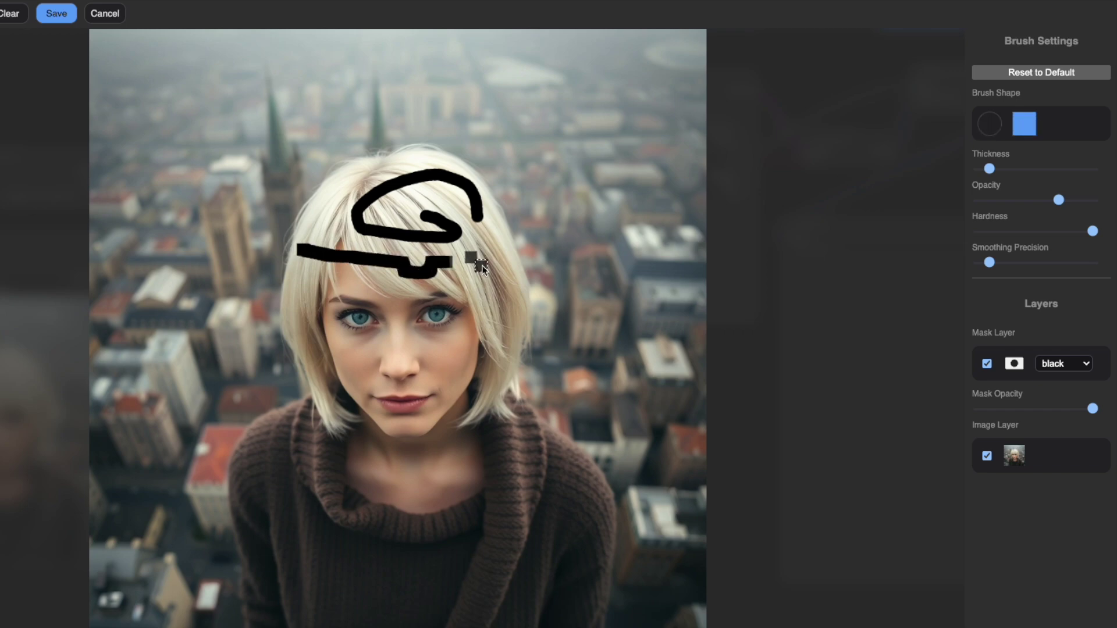
click(10, 13)
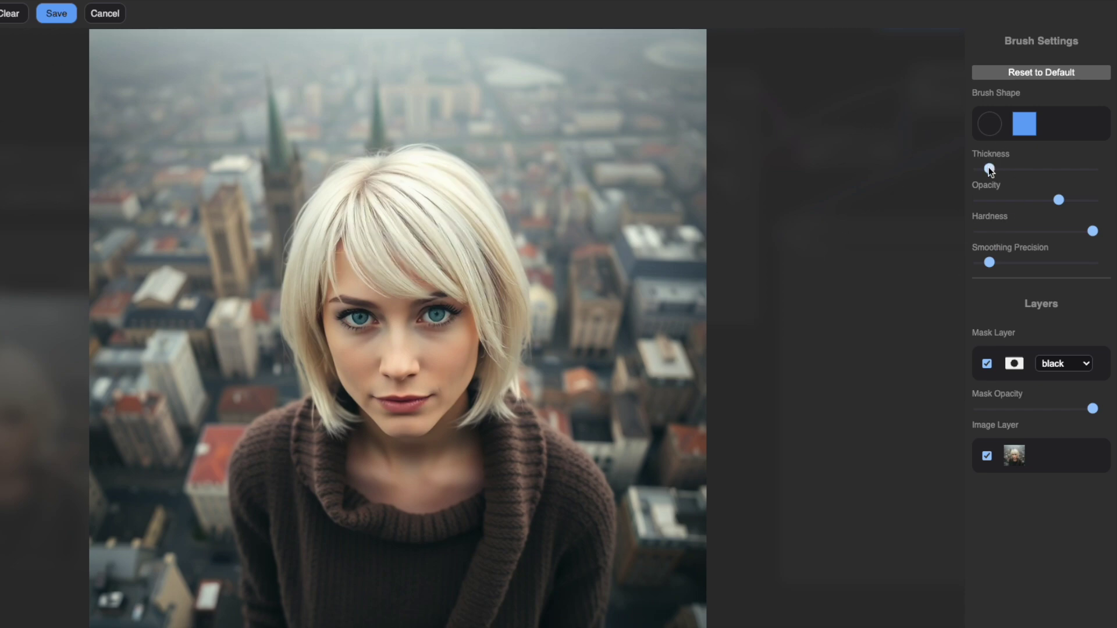
Try thick and thin round-brush mask strokes over the hair.
drag(990, 168, 1091, 169)
click(989, 124)
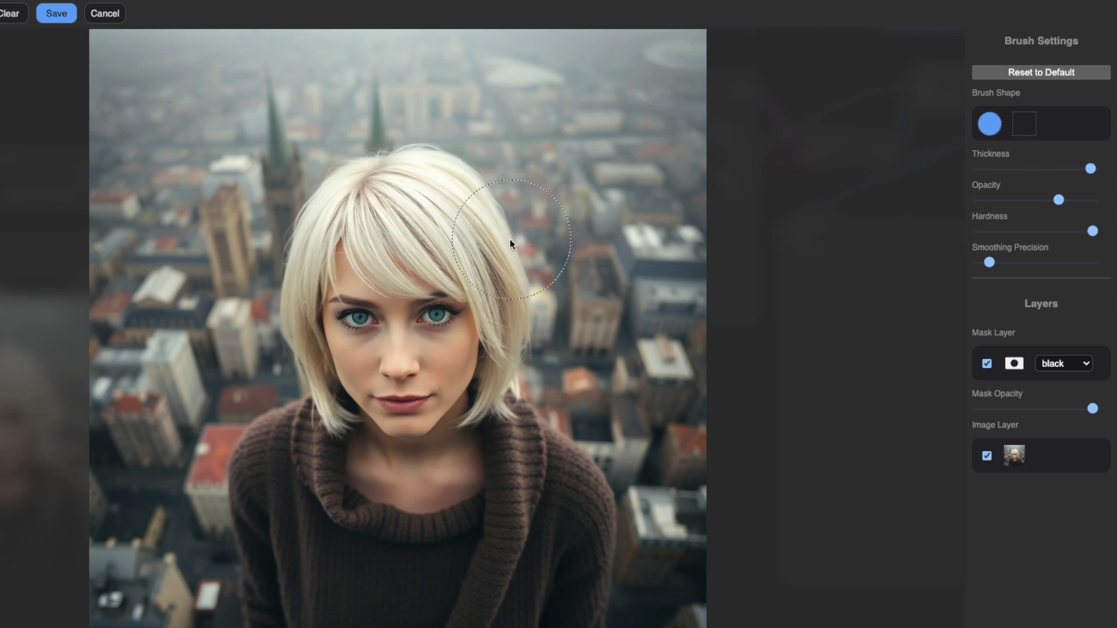
mouse_move(445, 230)
mouse_down()
mouse_move(422, 223)
mouse_move(345, 229)
mouse_up()
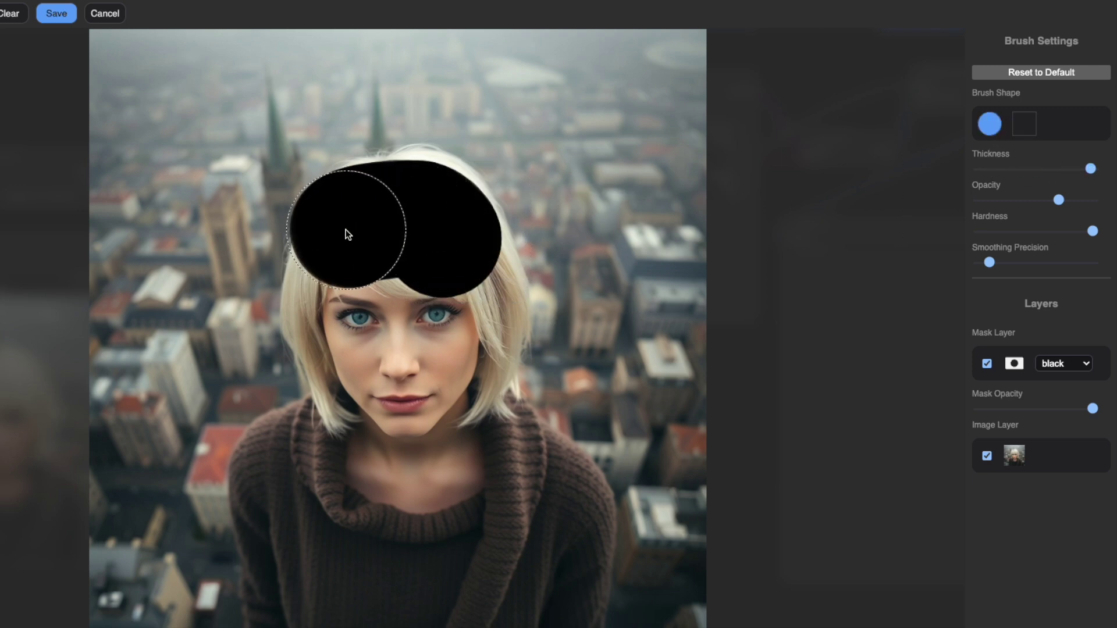
click(990, 169)
mouse_move(477, 290)
mouse_down()
mouse_move(494, 336)
mouse_move(523, 304)
mouse_up()
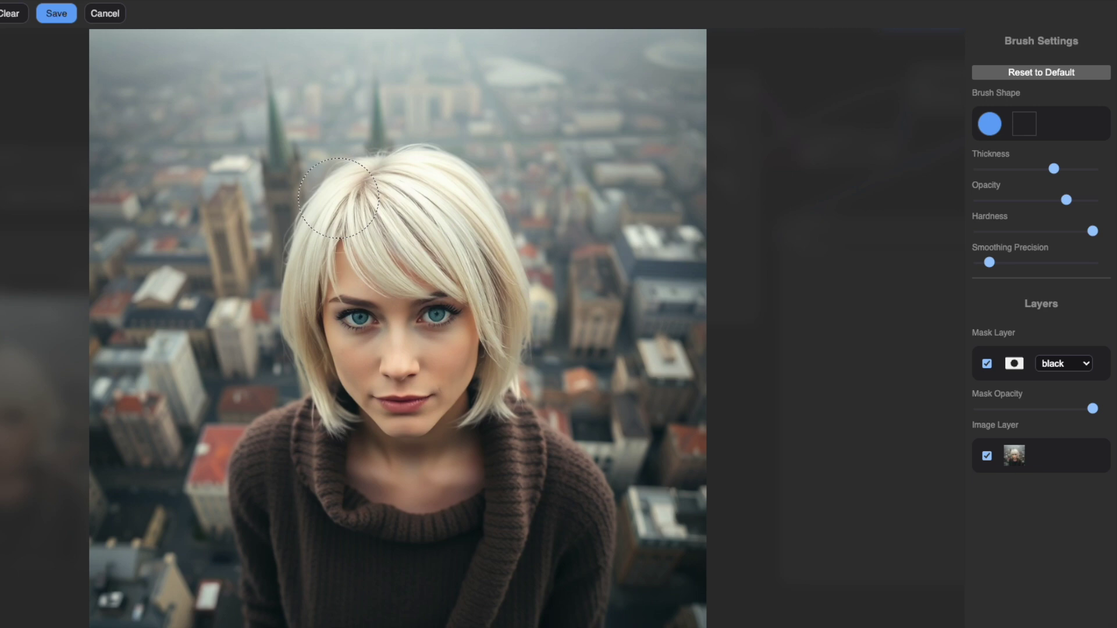
drag(321, 181, 525, 189)
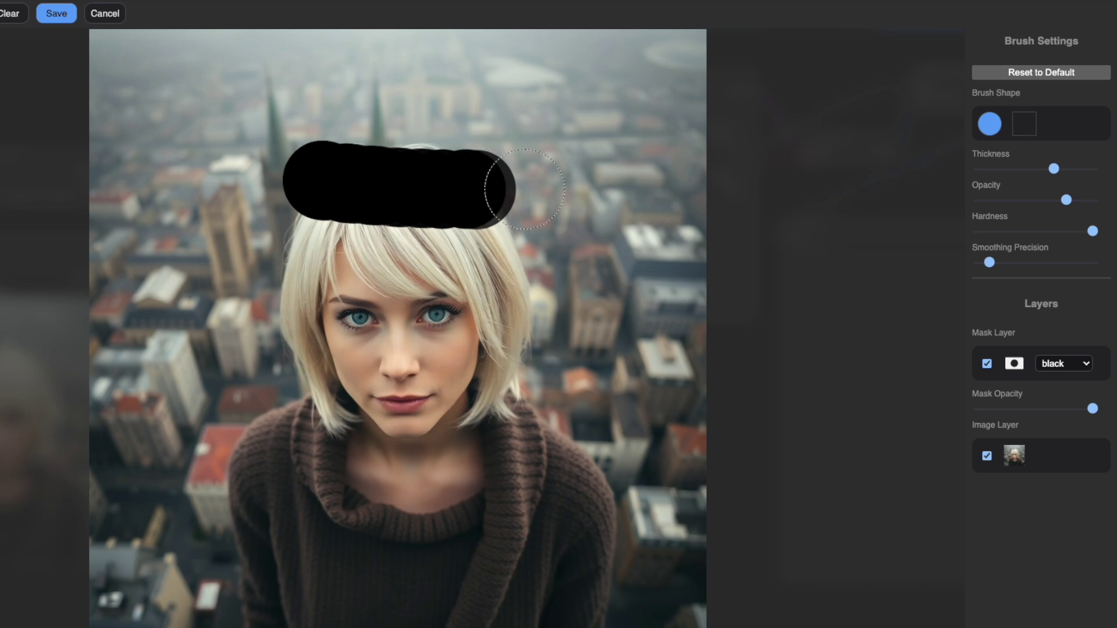
Lower the brush opacity and hardness, reduce its thickness, and paint test strokes across the hair.
click(1016, 200)
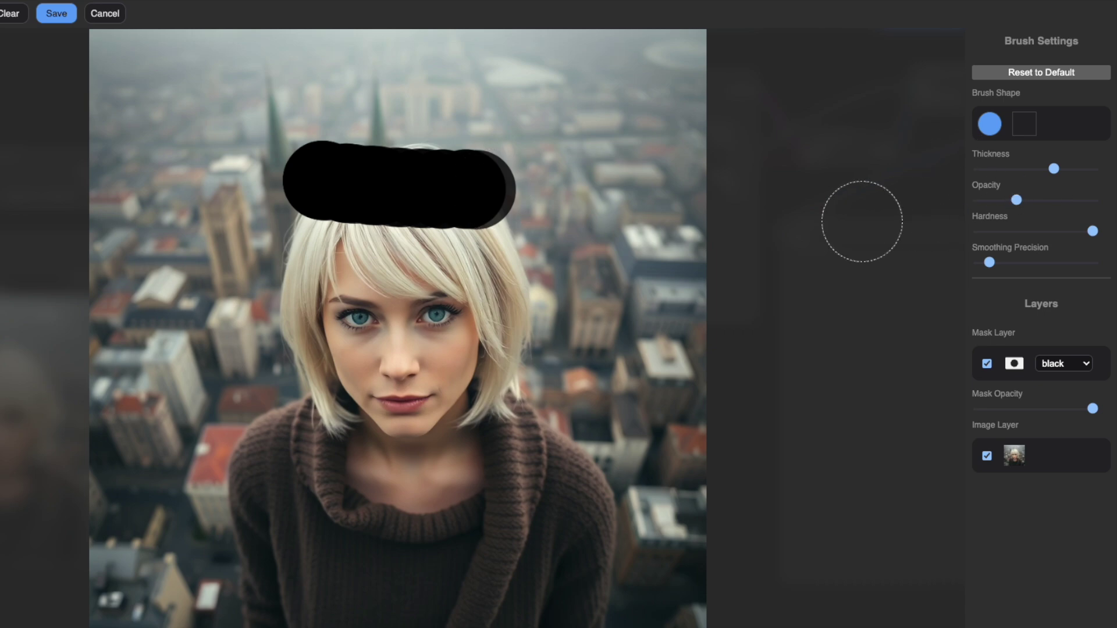
drag(294, 257, 506, 264)
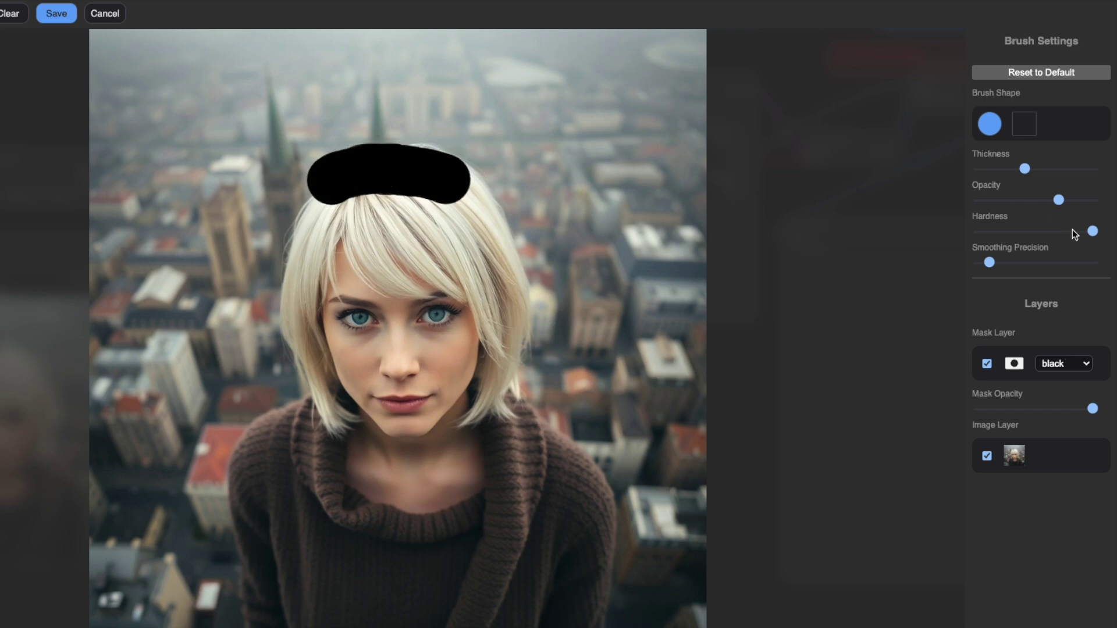
drag(1093, 231, 979, 231)
drag(1025, 169, 995, 169)
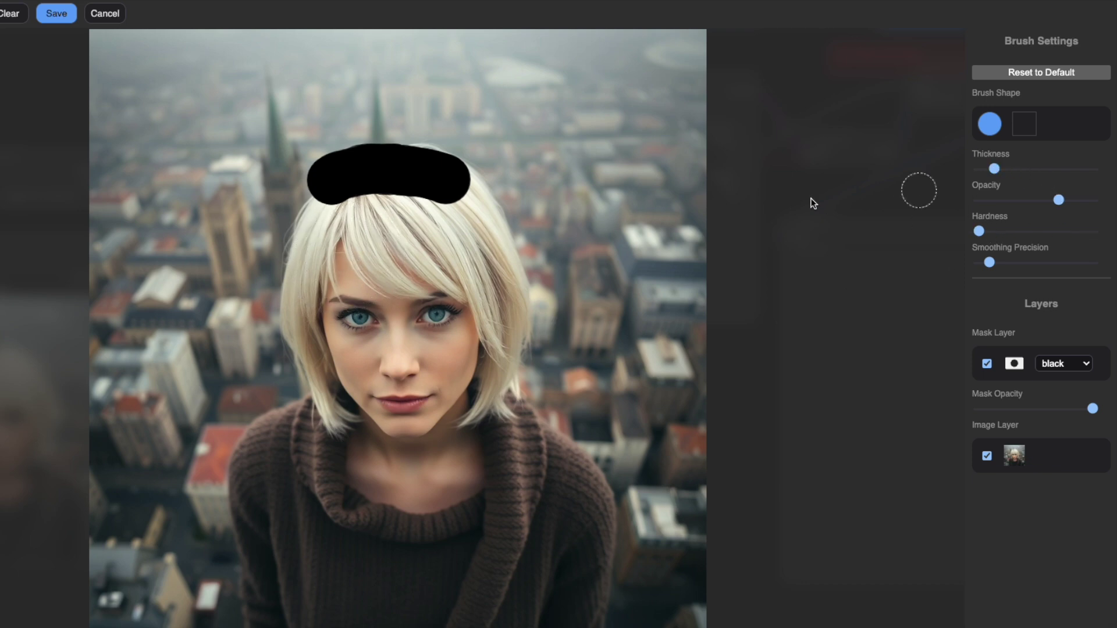
mouse_move(434, 238)
mouse_down()
mouse_move(460, 238)
mouse_move(386, 242)
mouse_up()
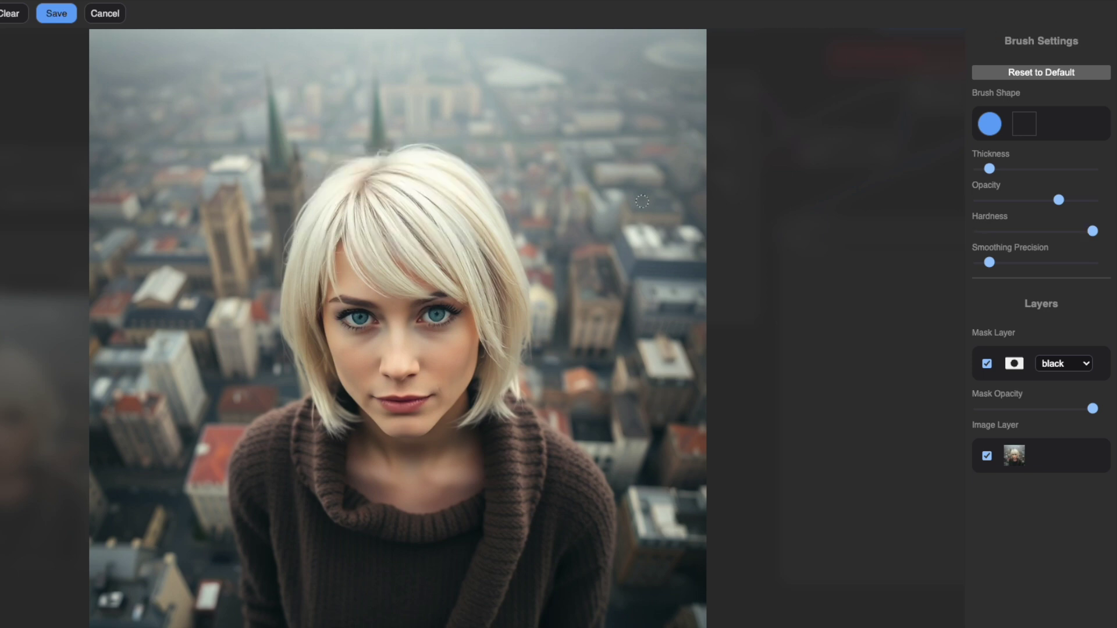
drag(990, 261, 1093, 262)
drag(991, 168, 1014, 168)
mouse_move(142, 158)
mouse_down()
mouse_move(177, 132)
mouse_move(238, 153)
mouse_move(394, 137)
mouse_move(484, 157)
mouse_move(570, 130)
mouse_move(637, 158)
mouse_up()
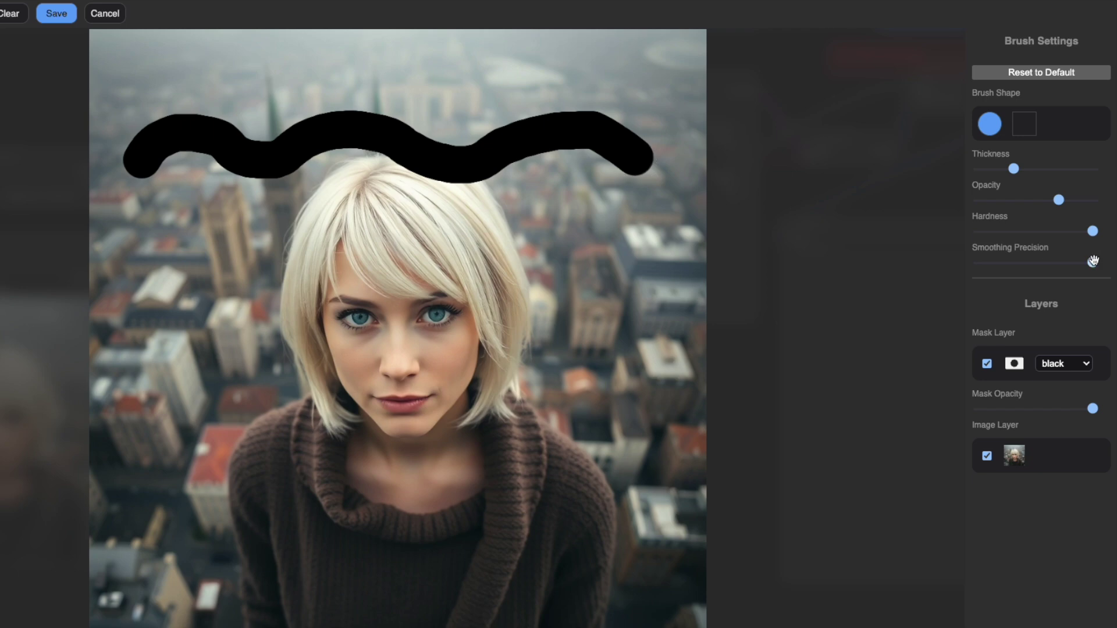
drag(1093, 260, 982, 262)
mouse_move(160, 262)
mouse_down()
mouse_move(604, 250)
mouse_move(633, 267)
mouse_up()
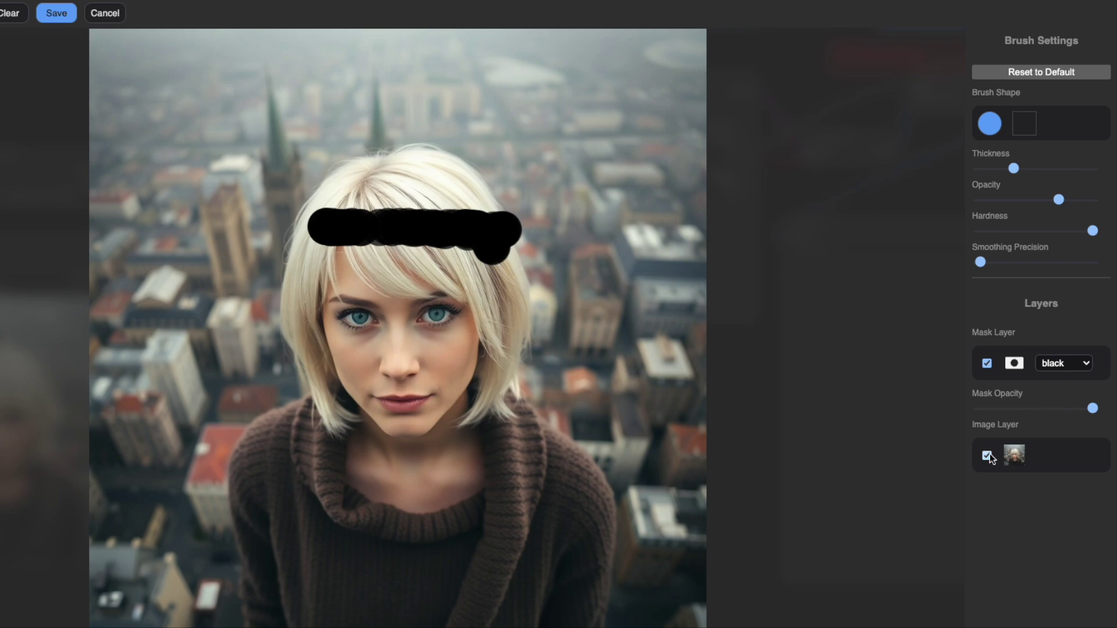
click(987, 363)
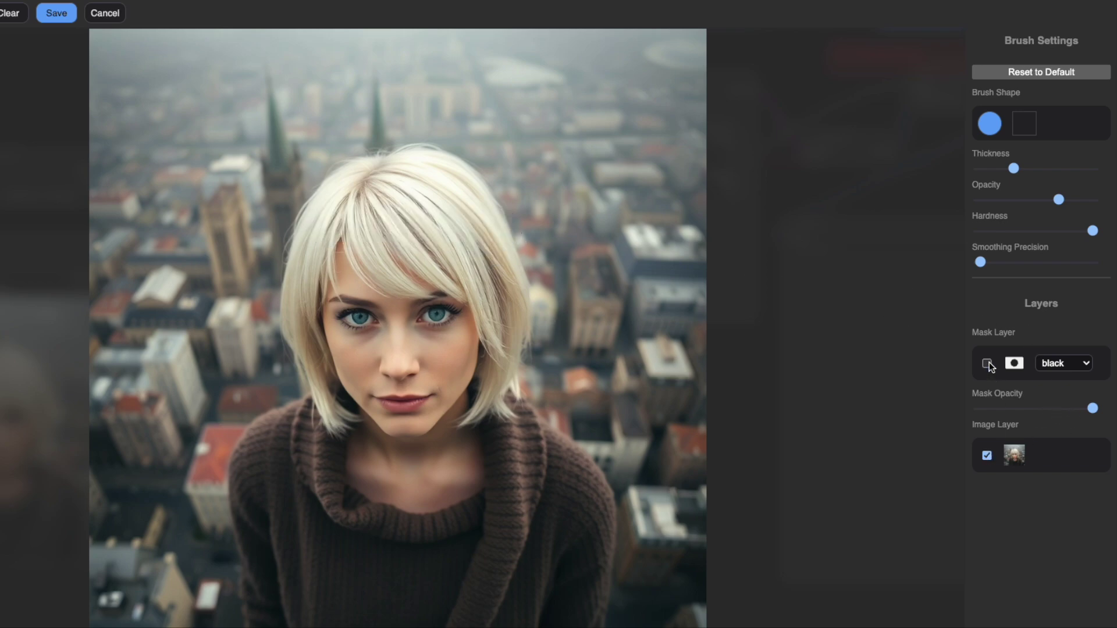
click(987, 363)
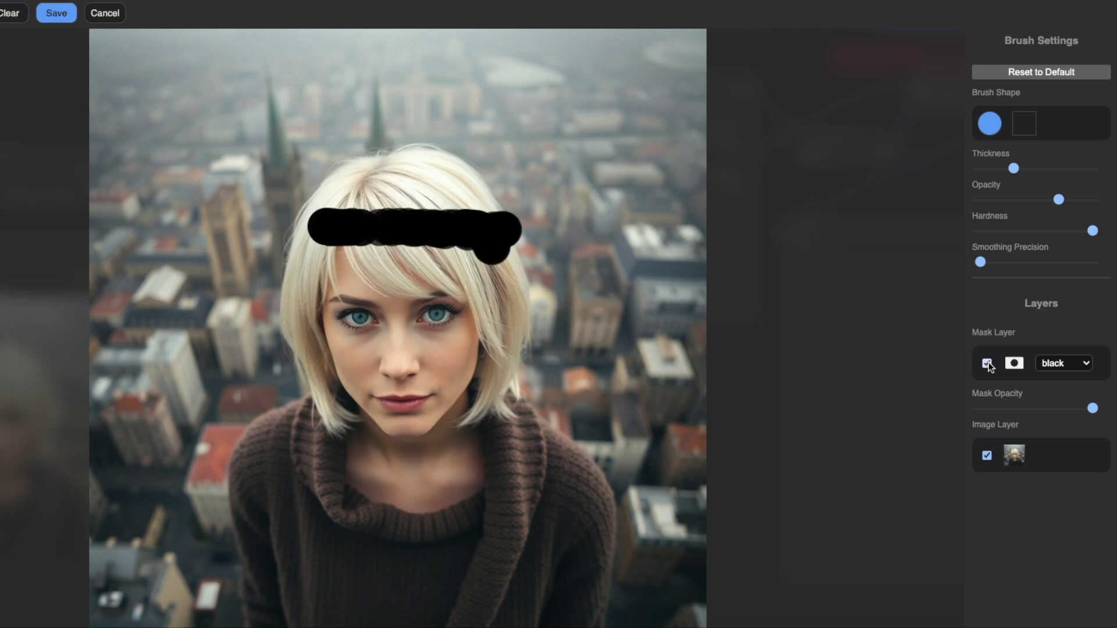
click(987, 455)
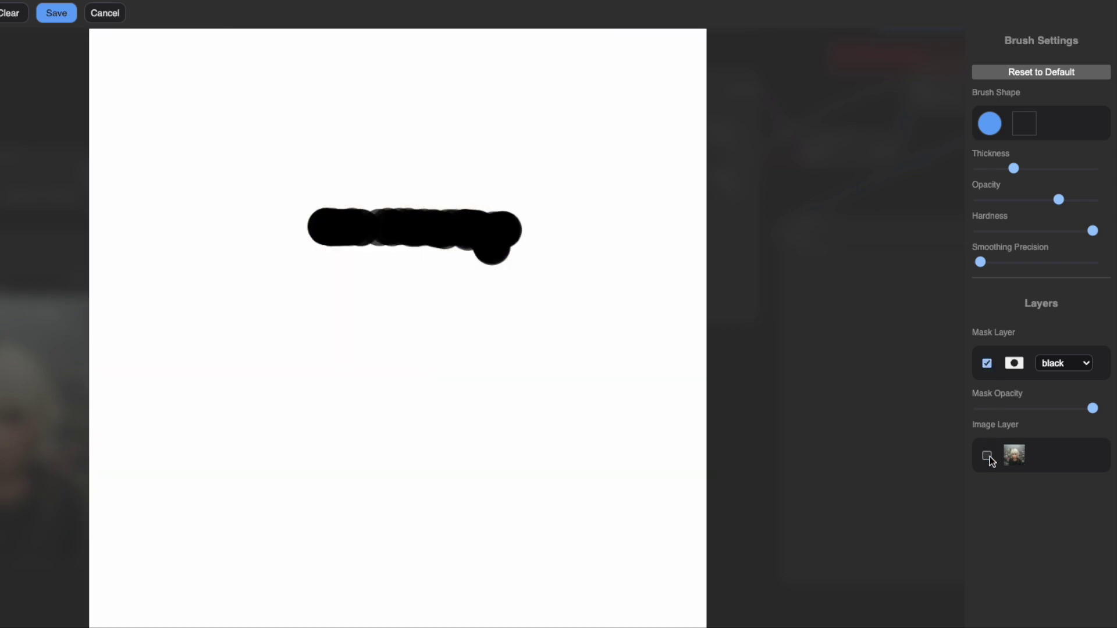
click(989, 456)
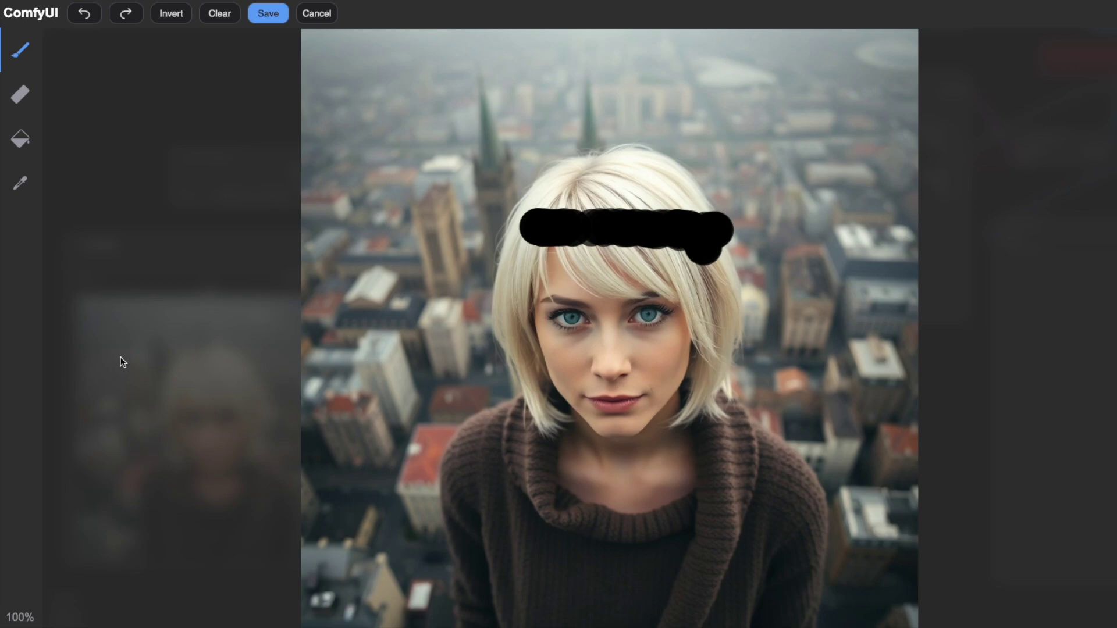
Undo the hair stroke, paint a new one, invert the mask, then clear it.
click(84, 14)
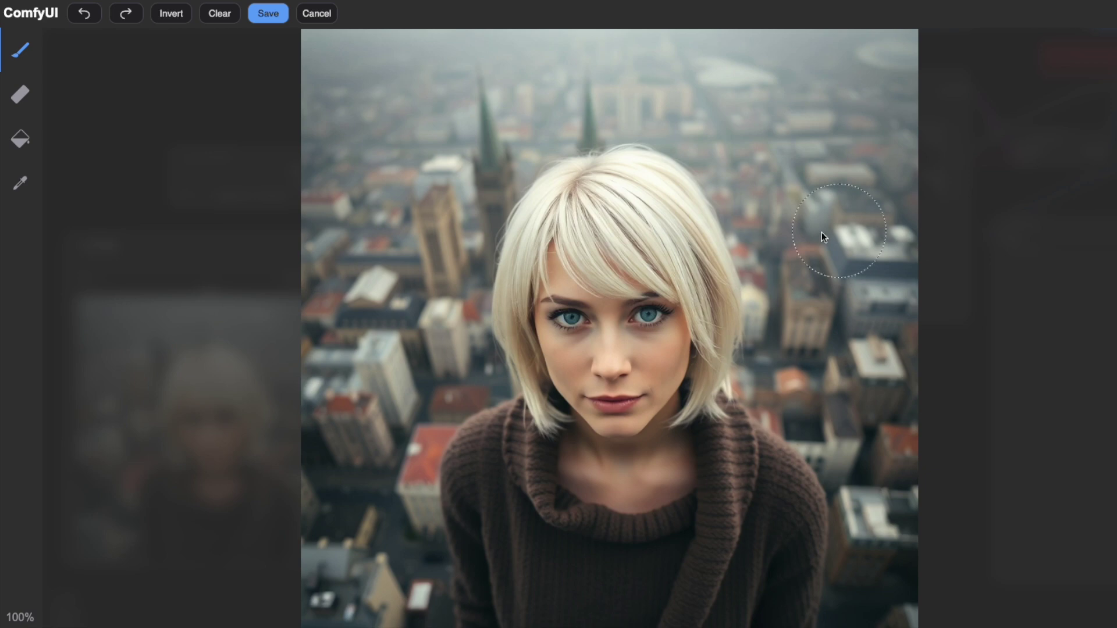
mouse_move(690, 252)
mouse_down()
mouse_move(623, 227)
mouse_move(547, 223)
mouse_up()
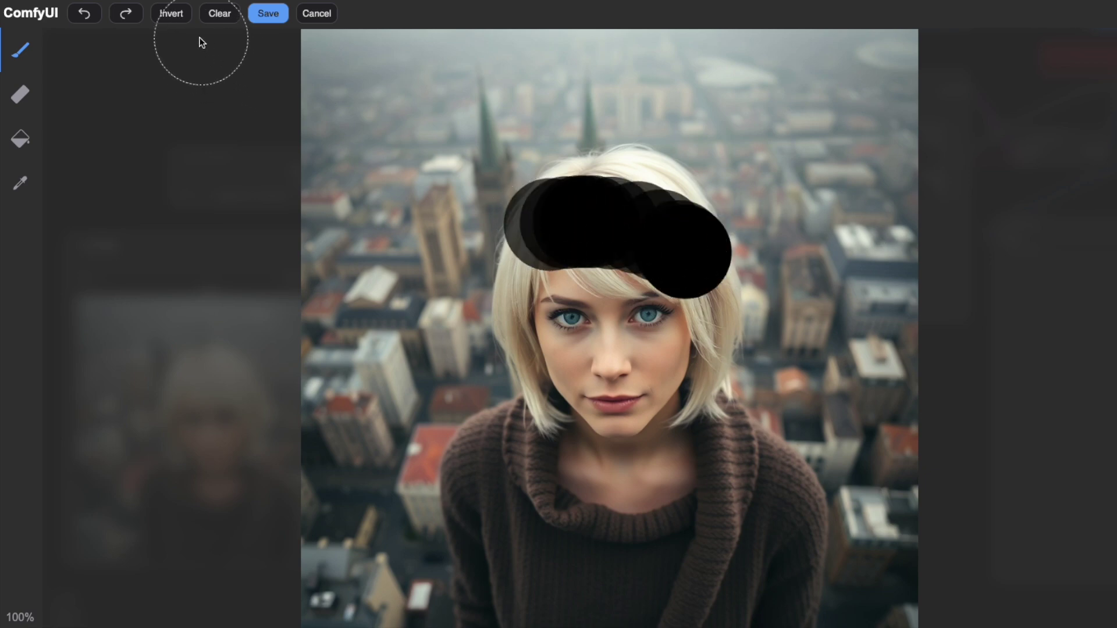
click(171, 14)
click(216, 15)
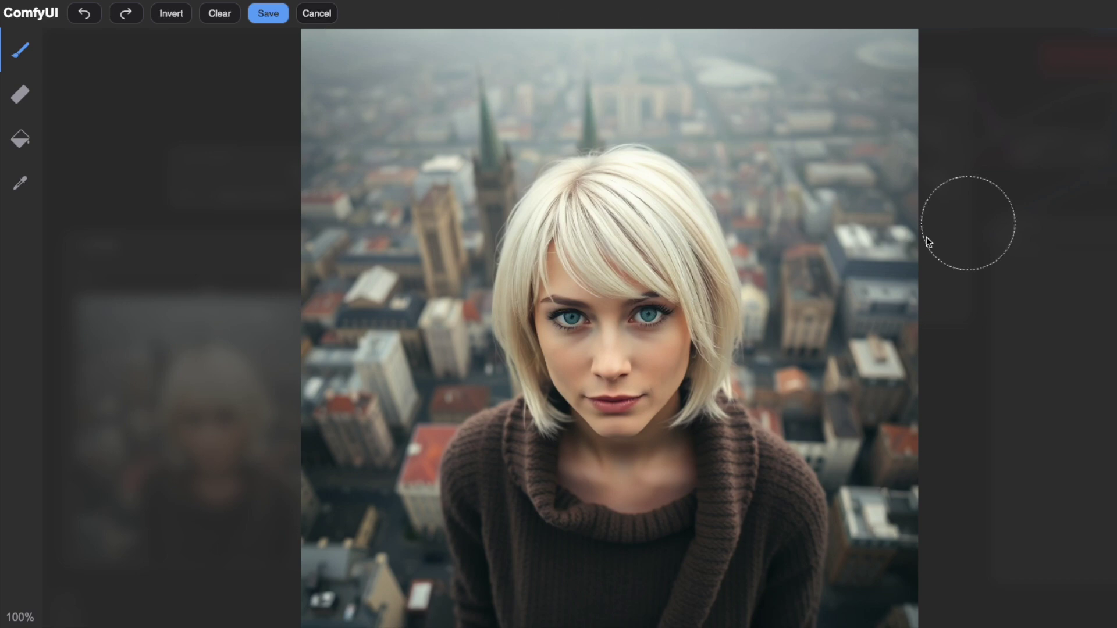
Paint a solid mask blob over the hair and erase its upper parts.
click(637, 196)
drag(637, 197, 543, 207)
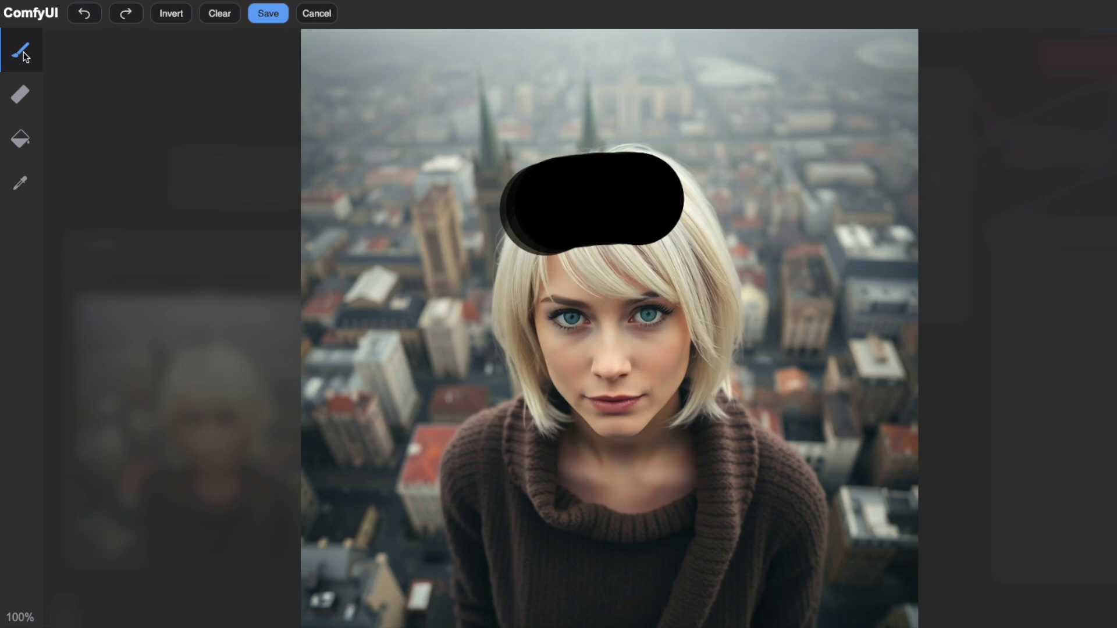
click(21, 95)
mouse_move(521, 169)
mouse_down()
mouse_move(500, 194)
mouse_move(501, 182)
mouse_move(630, 112)
mouse_move(597, 125)
mouse_move(662, 127)
mouse_move(696, 140)
mouse_up()
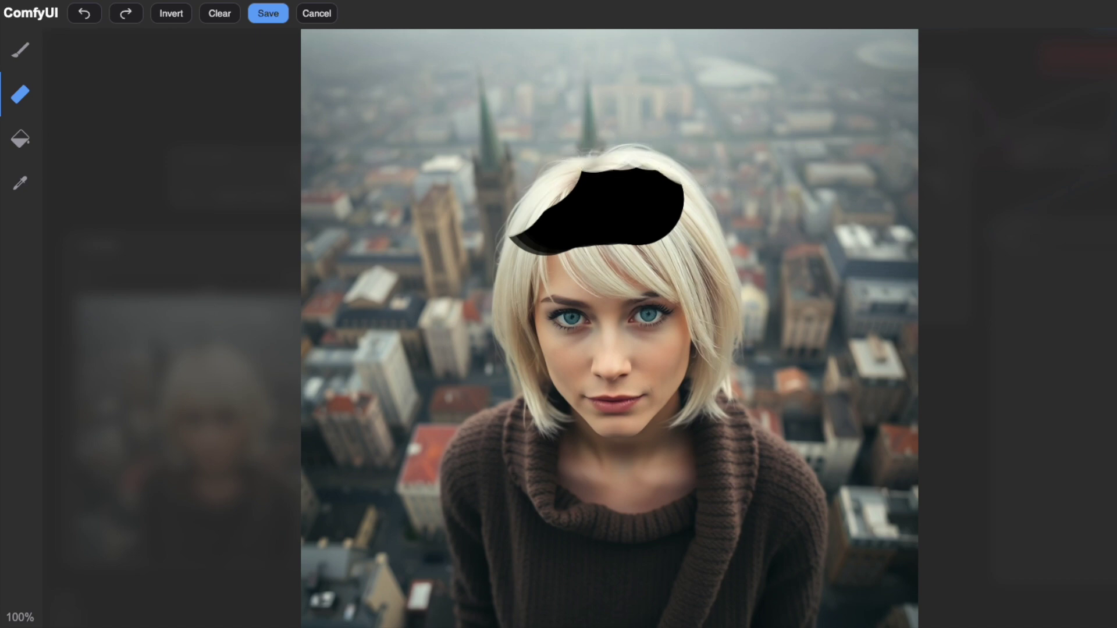
mouse_move(664, 164)
mouse_down()
mouse_move(583, 178)
mouse_move(672, 185)
mouse_move(526, 181)
mouse_up()
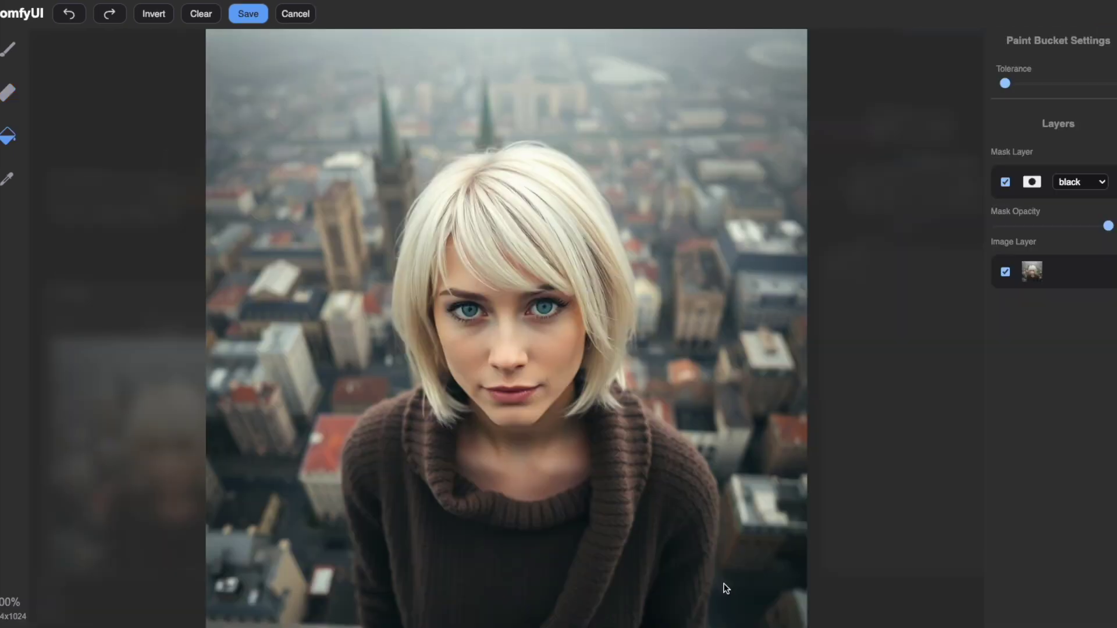
Mask all the hair including the bangs, save it to Load Image, and set the positive prompt to 'purple hair'.
click(20, 52)
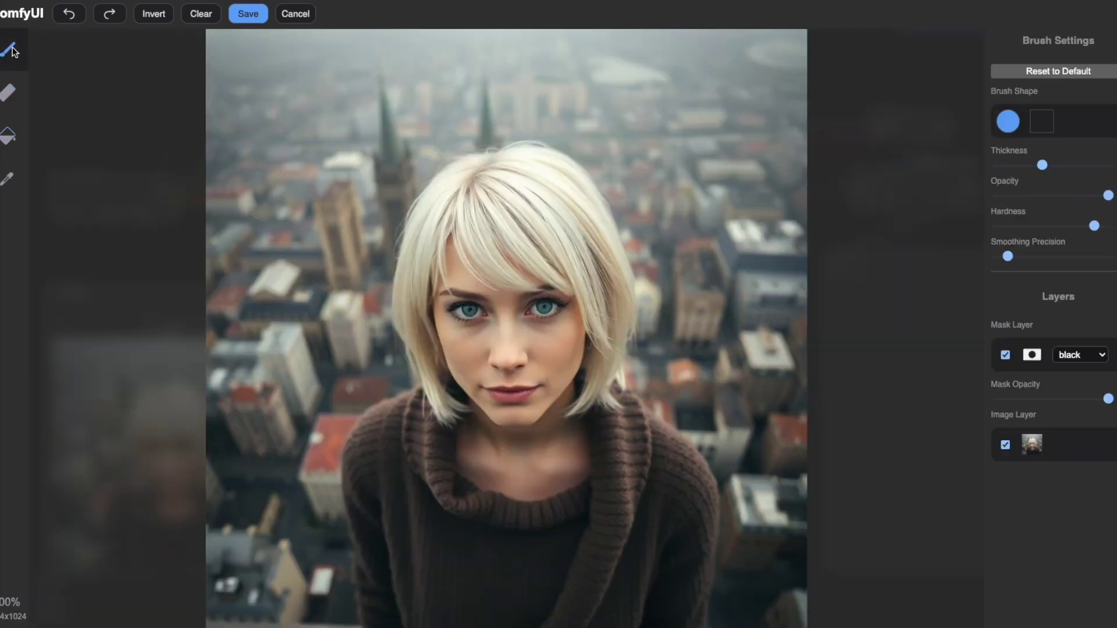
mouse_move(531, 172)
mouse_down()
mouse_move(448, 226)
mouse_move(462, 430)
mouse_move(581, 198)
mouse_move(582, 416)
mouse_move(594, 262)
mouse_up()
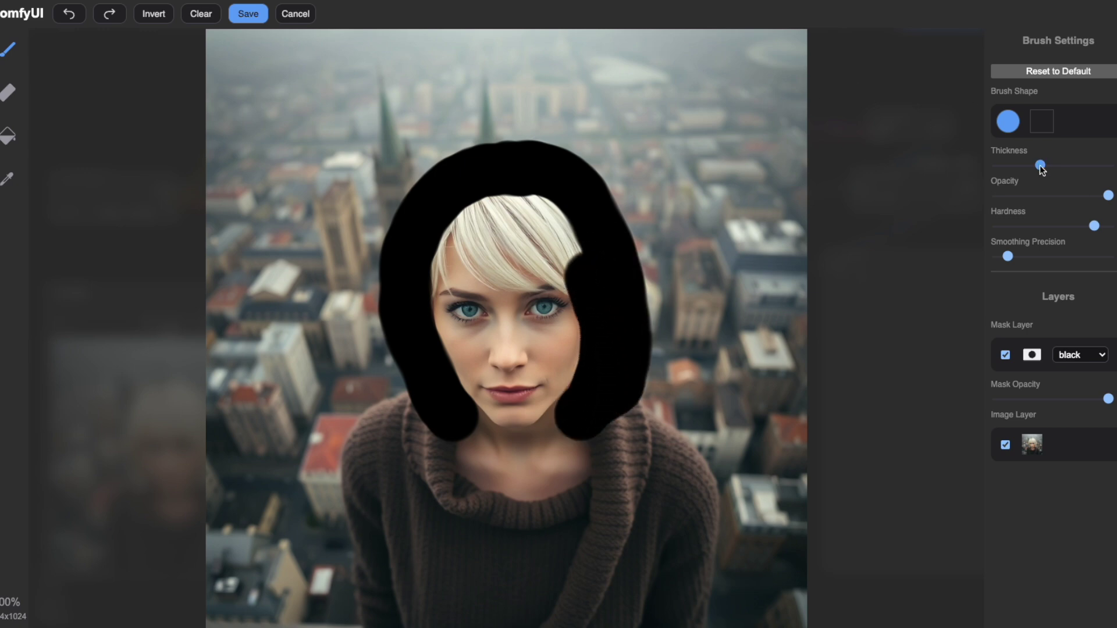
drag(1041, 165, 1021, 164)
mouse_move(433, 276)
mouse_down()
mouse_move(470, 210)
mouse_move(579, 287)
mouse_move(547, 242)
mouse_up()
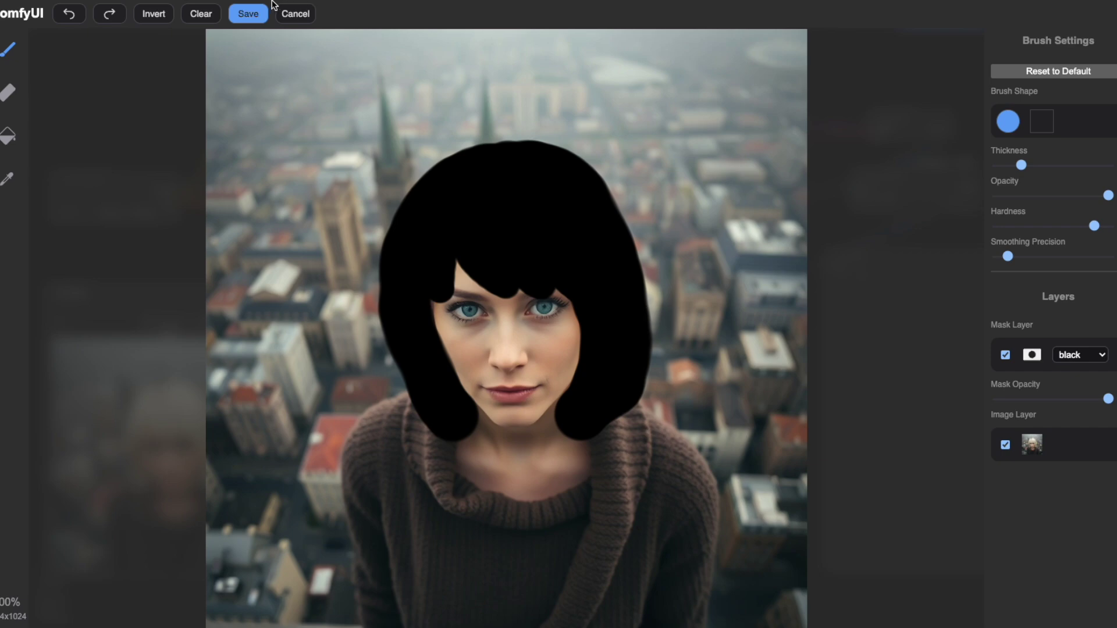
click(249, 14)
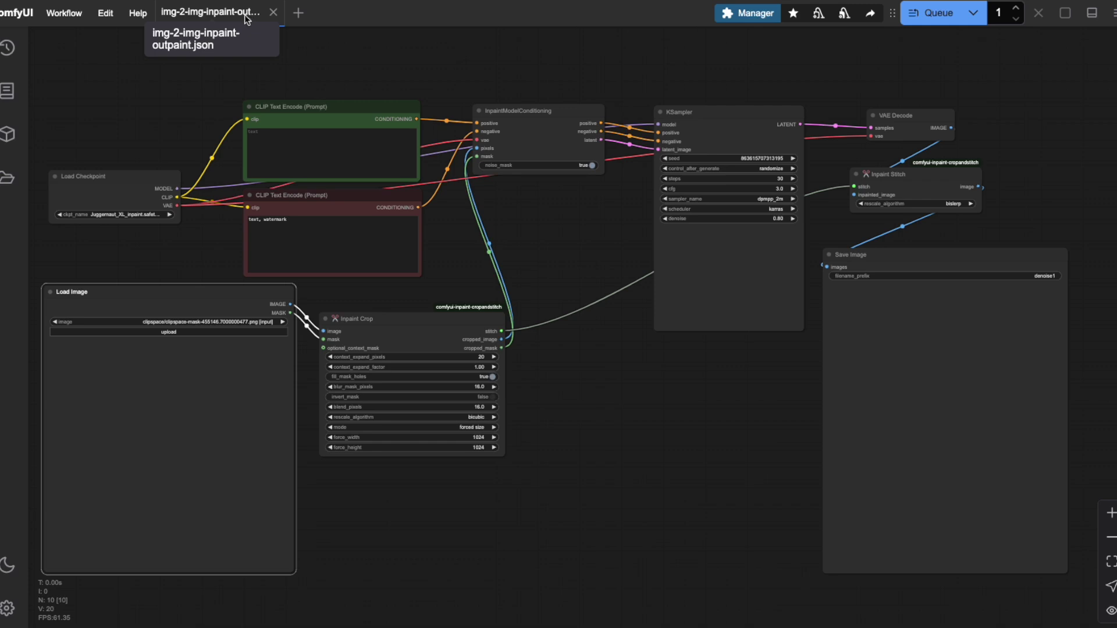
click(302, 142)
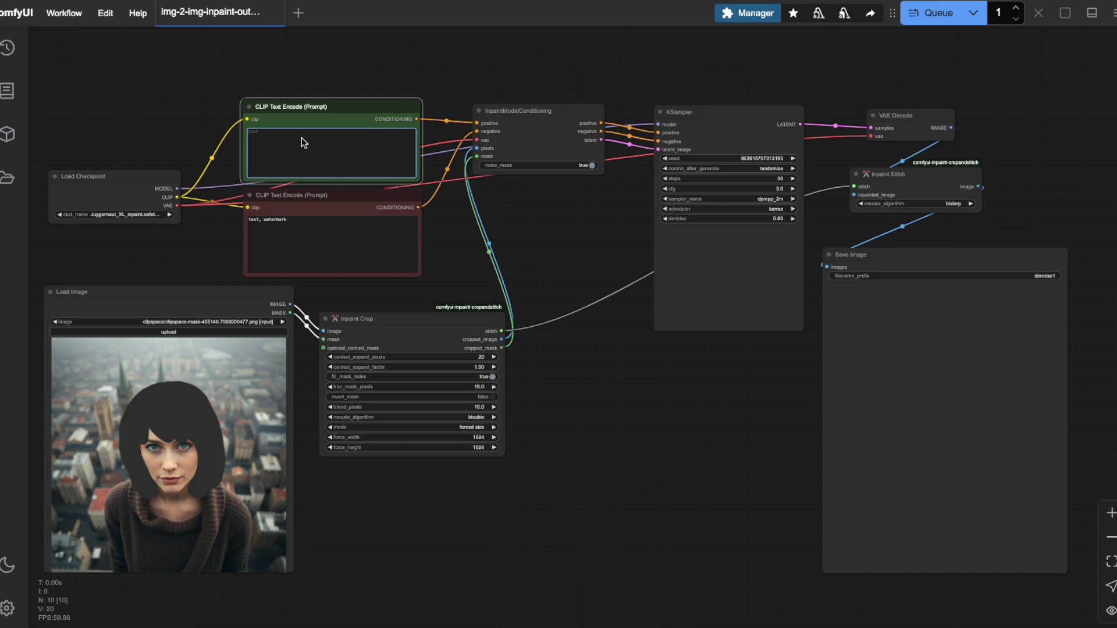
text(purple hair)
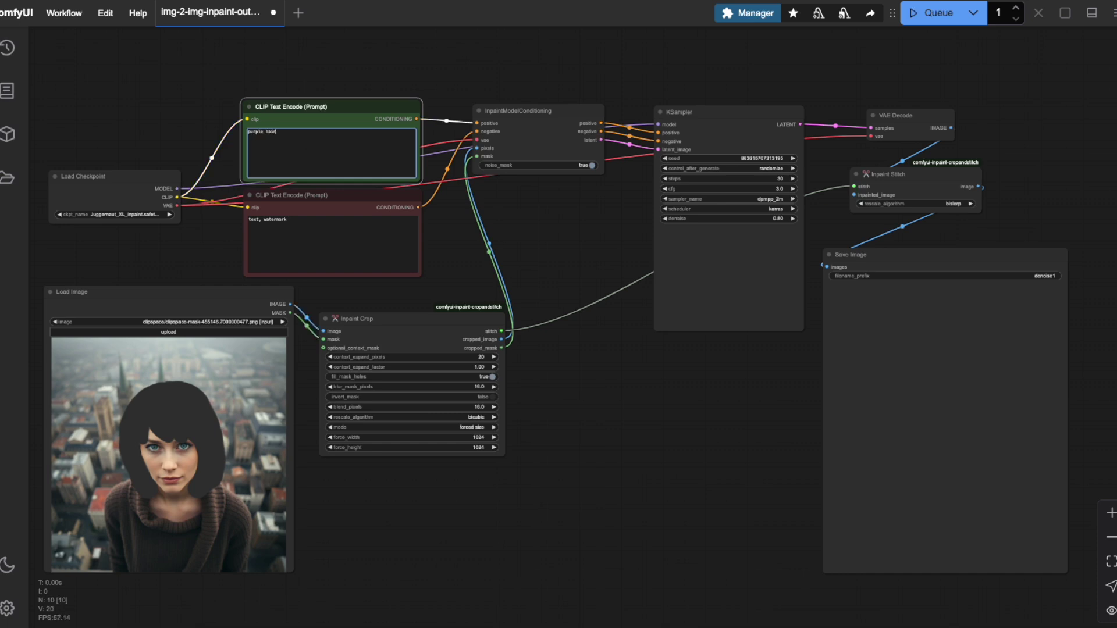
Run the workflow with the 'purple hair' prompt to recolor her hair light purple.
click(914, 16)
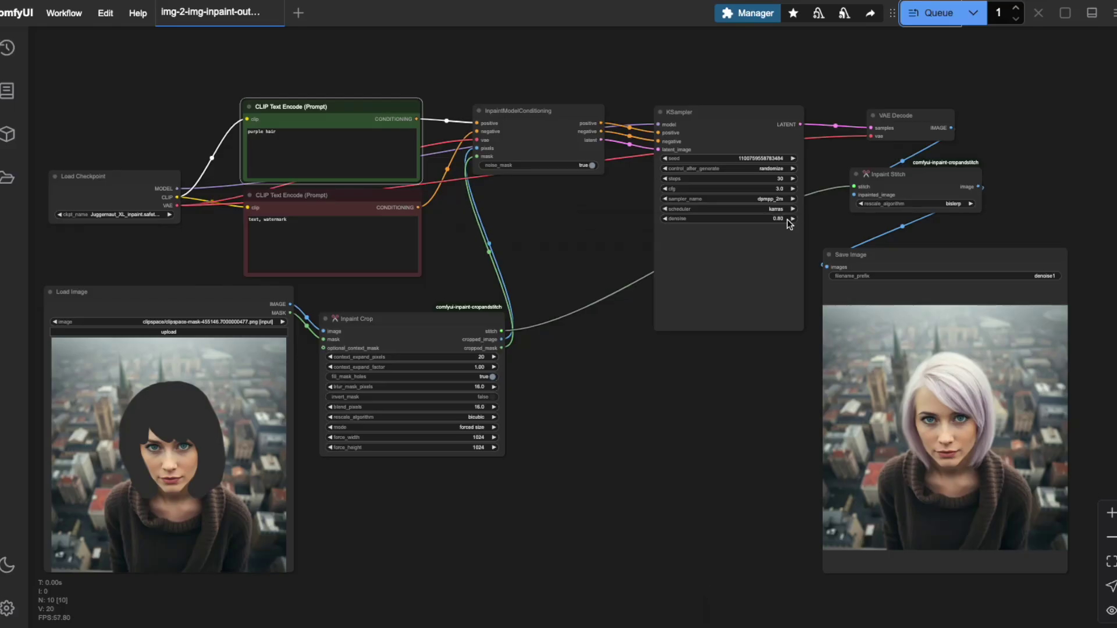
Set the KSampler denoise to 0.90 and rerun the workflow for stronger purple hair.
click(780, 217)
text(0.9)
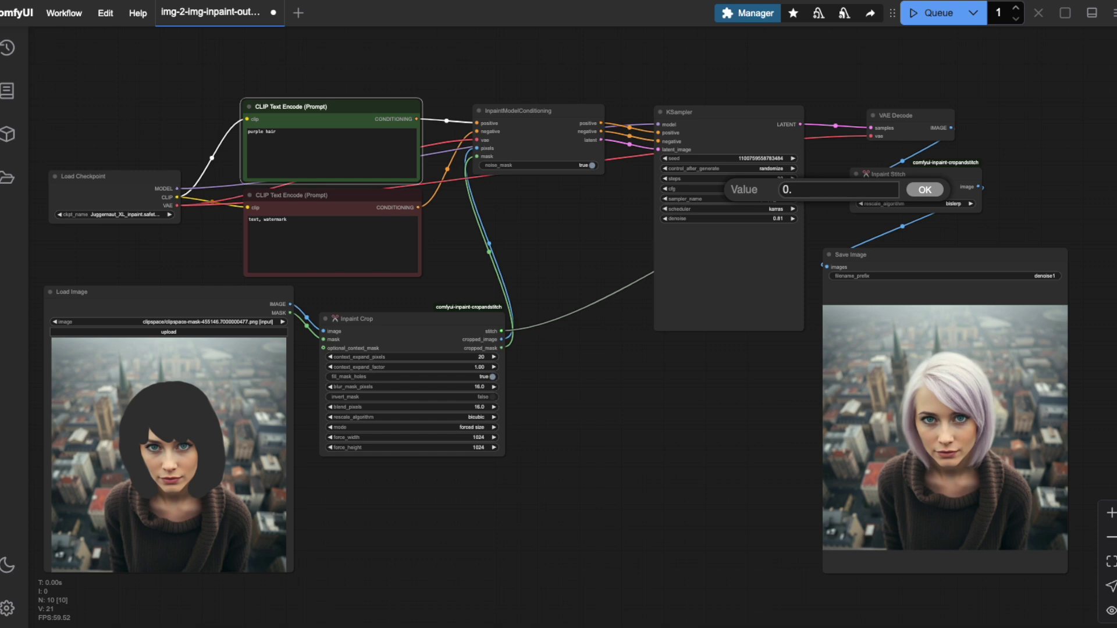
key(Return)
click(915, 18)
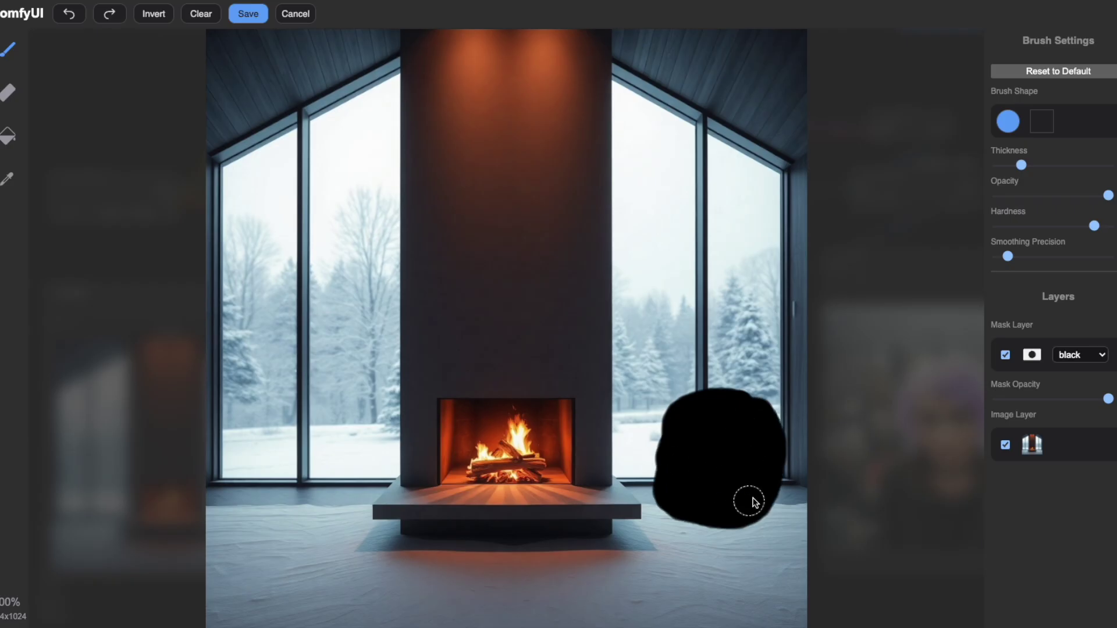
Enlarge the mask beside the fireplace, save it, and run to add a cozy red armchair.
mouse_move(752, 502)
mouse_down()
mouse_move(669, 449)
mouse_move(741, 413)
mouse_move(730, 499)
mouse_up()
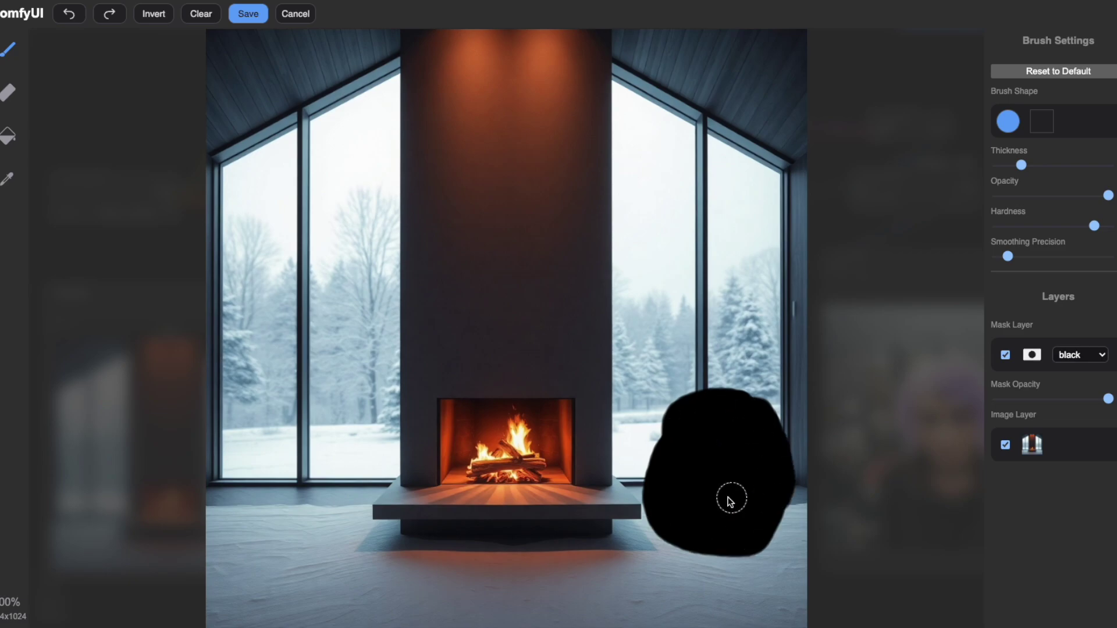
click(248, 14)
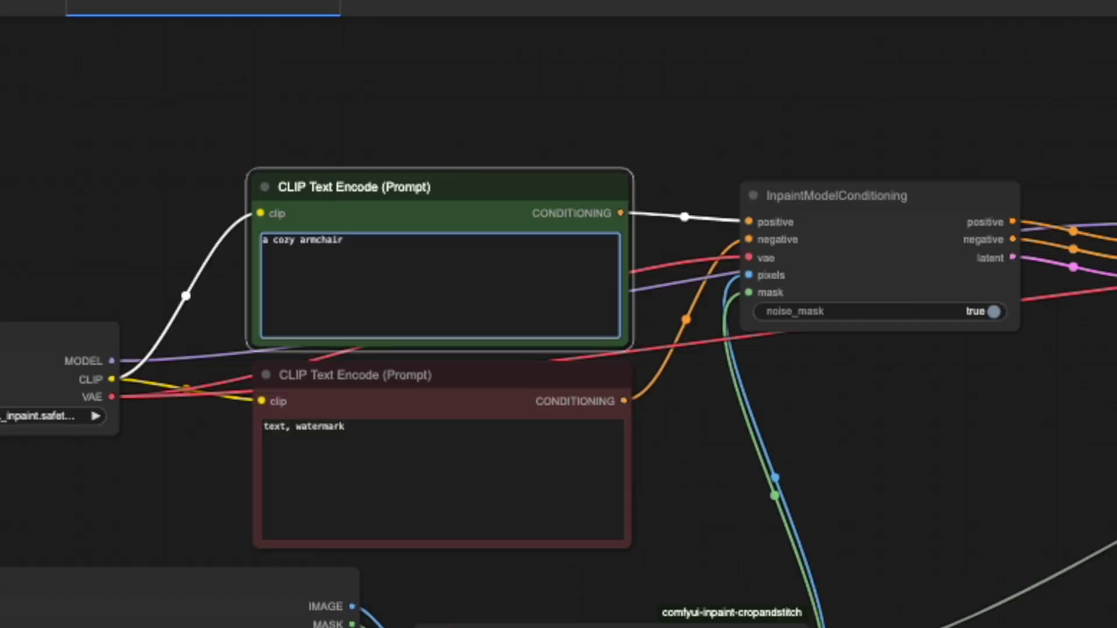
click(914, 14)
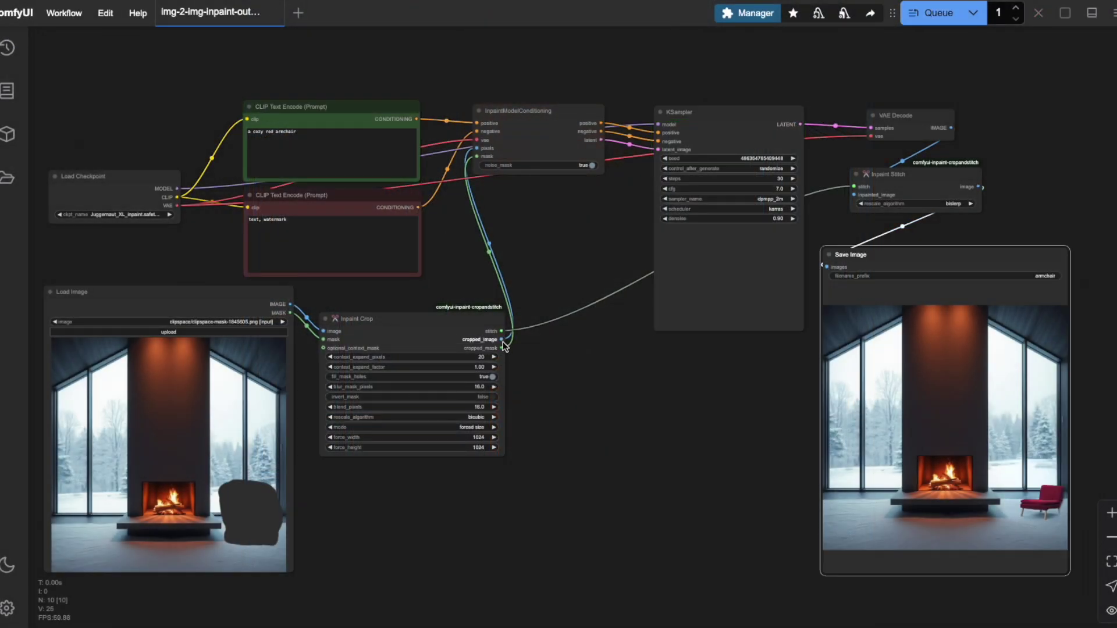
Attach a Preview Image node to the cropped image output and run the workflow.
drag(502, 339, 557, 381)
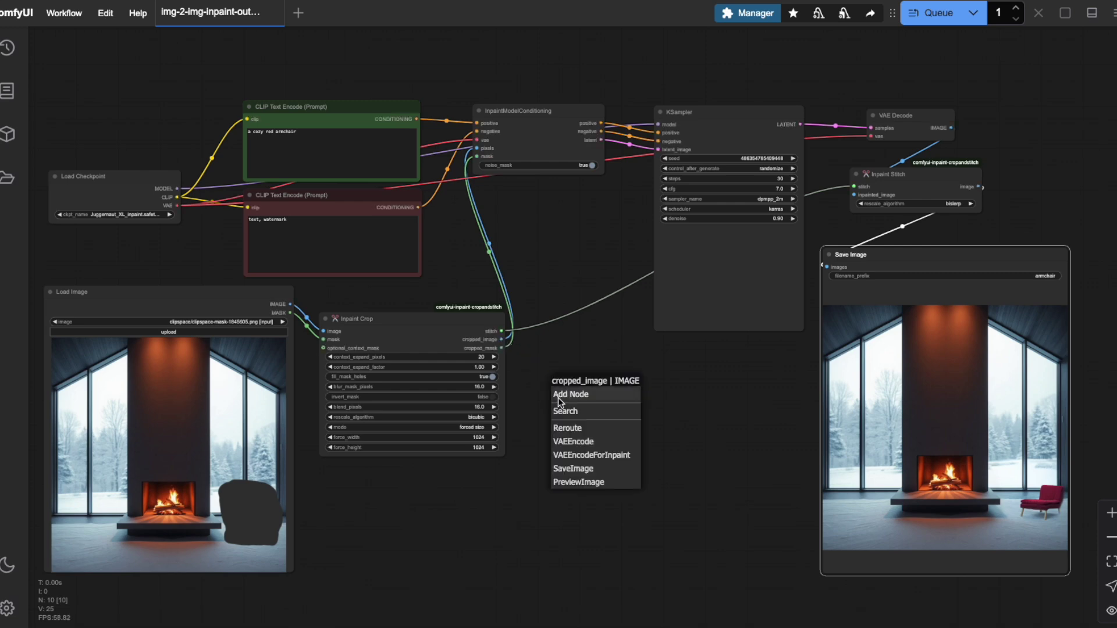
click(585, 482)
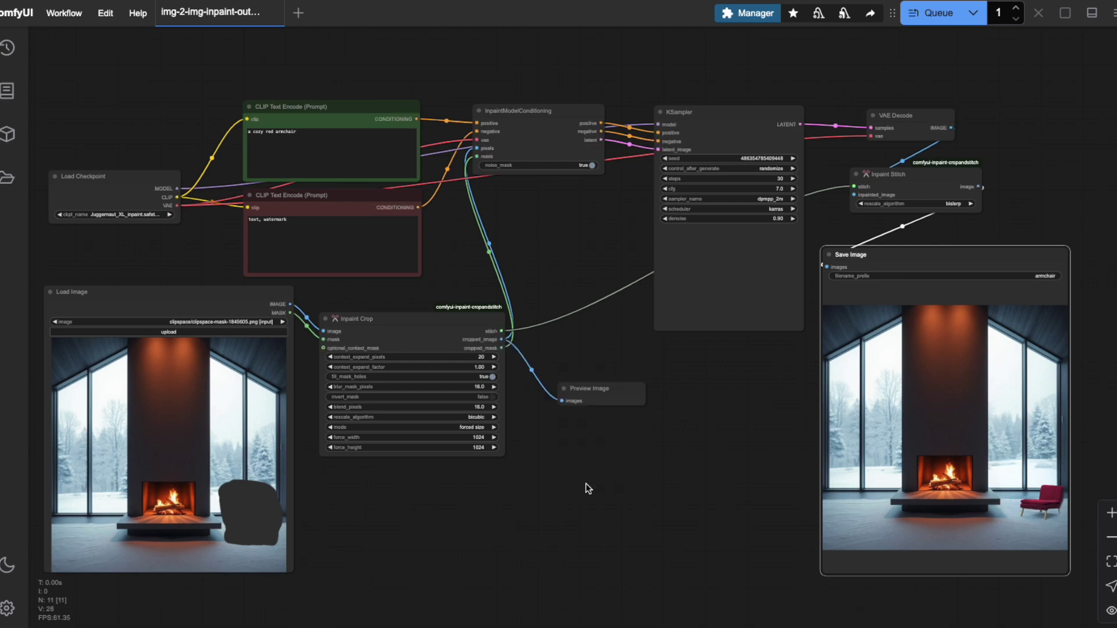
click(923, 14)
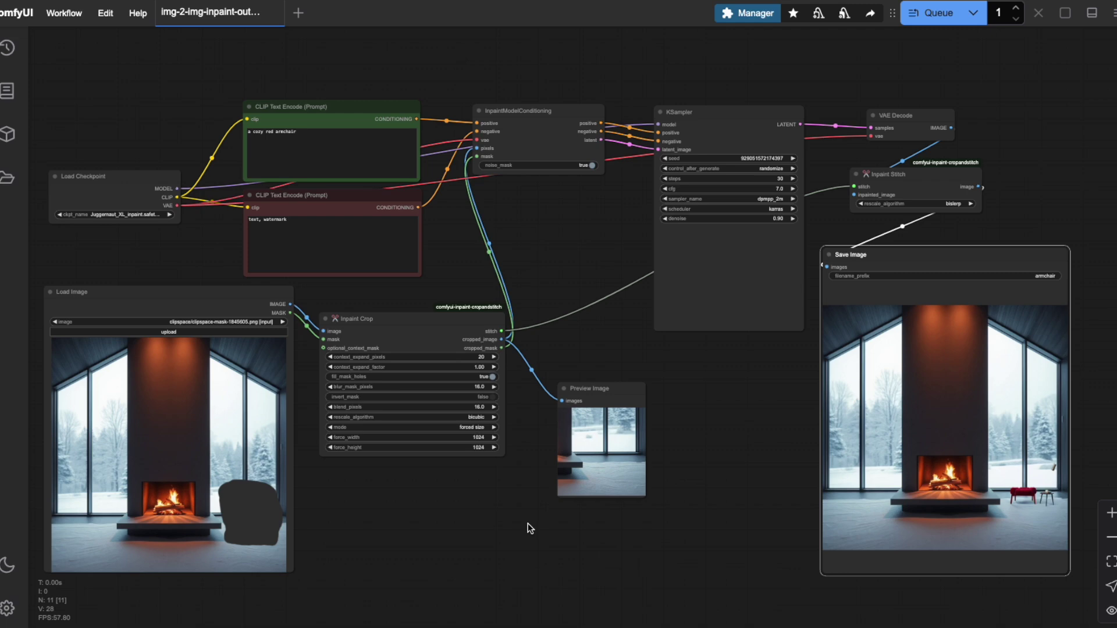
Set Inpaint Crop's context_expand_factor to 2 and regenerate the armchair.
click(479, 366)
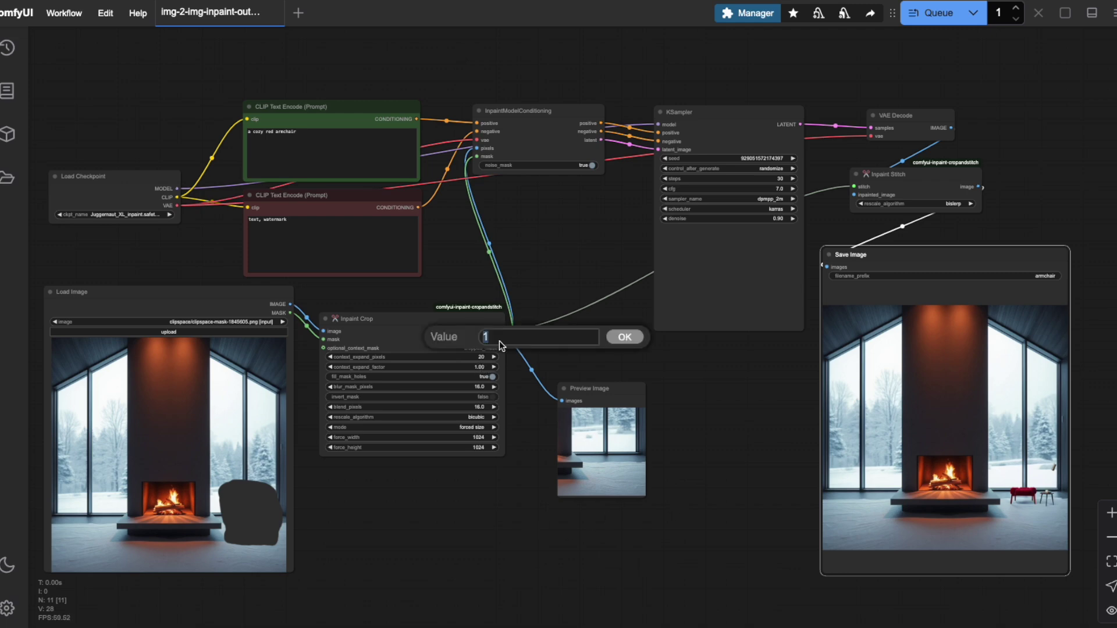
text(2)
key(Return)
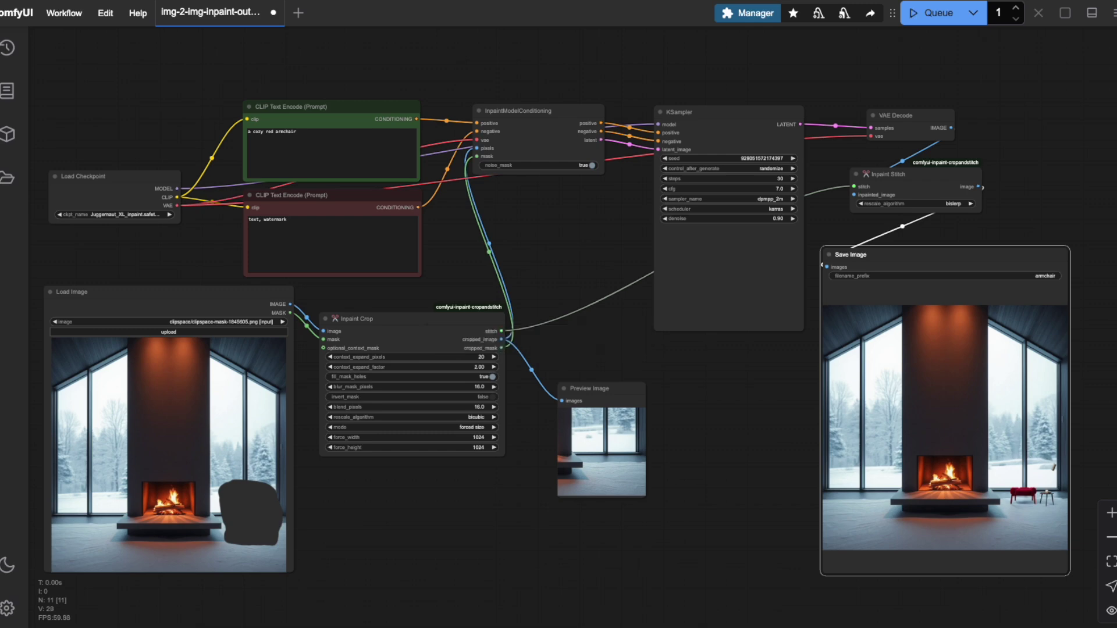
click(923, 16)
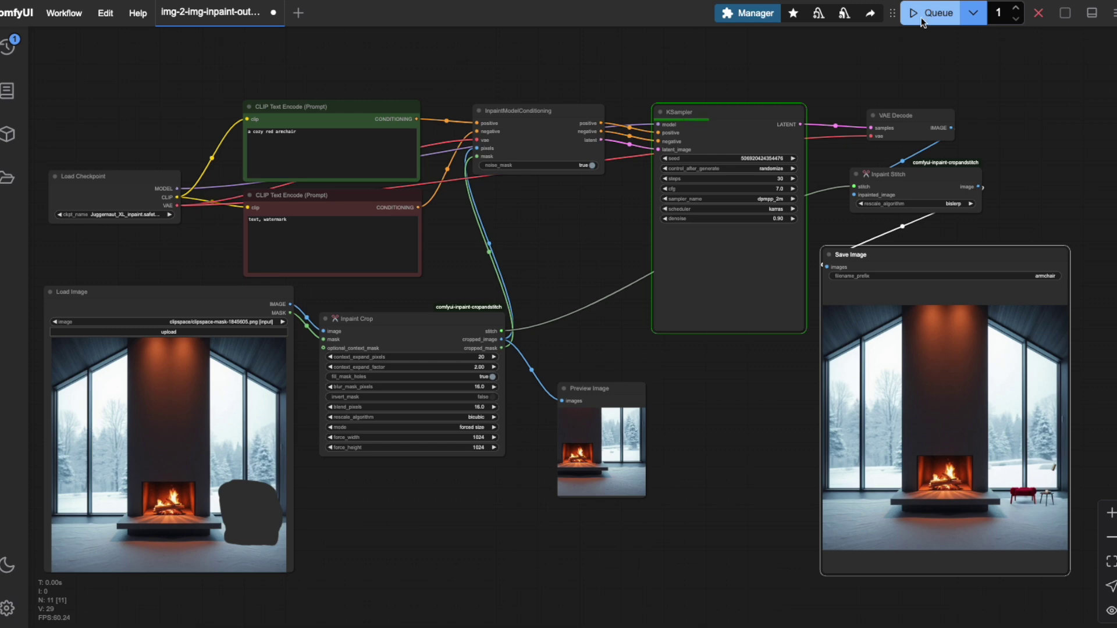
Enlarge and reposition the Preview Image node, then save the workflow with Ctrl+S.
drag(645, 497, 737, 578)
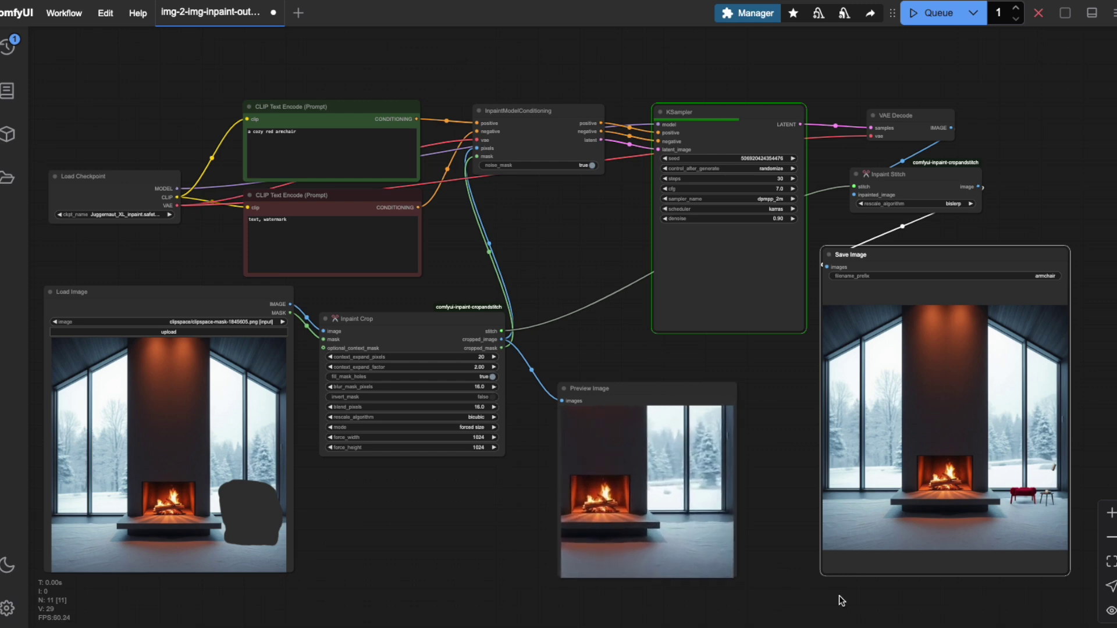
click(780, 608)
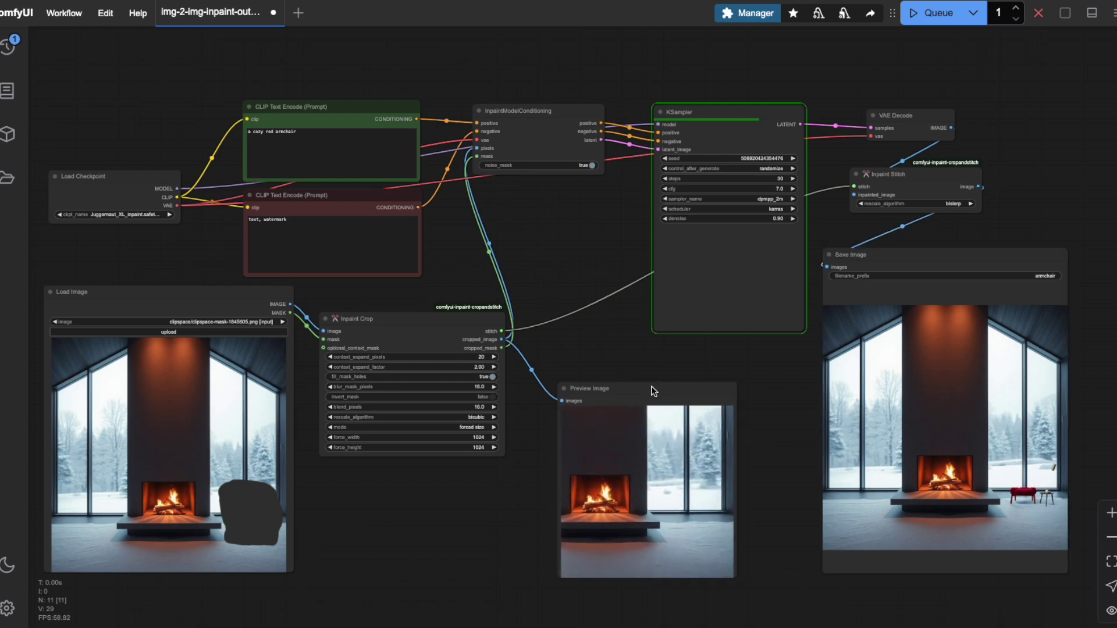
drag(652, 390, 649, 382)
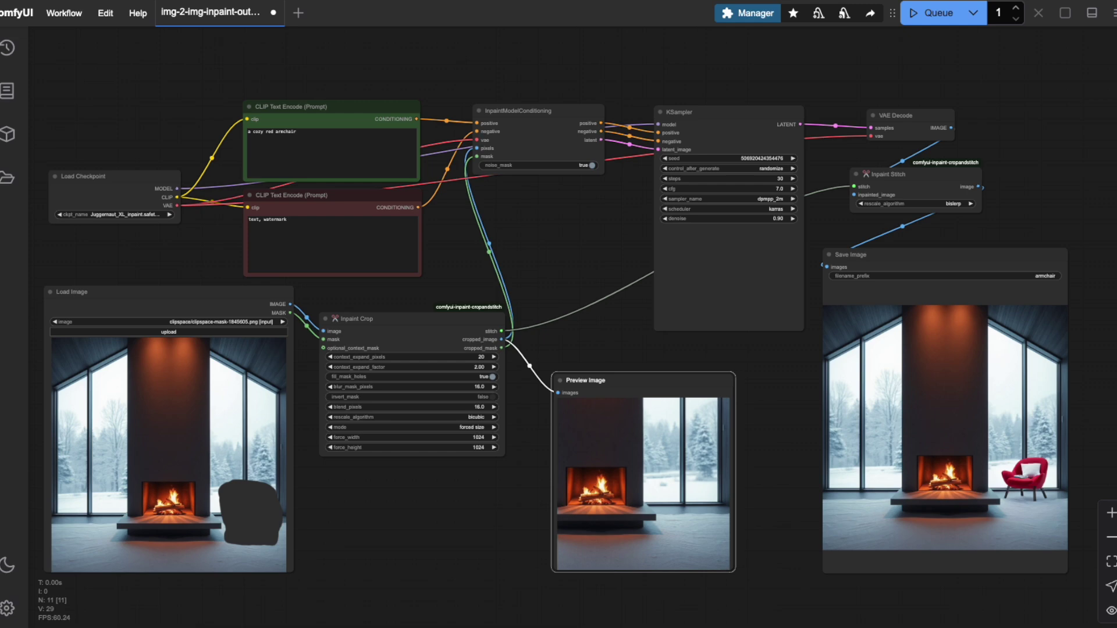
key(ctrl+s)
Copy the generated armchair image and paste it into the Load Image node.
right_click(954, 408)
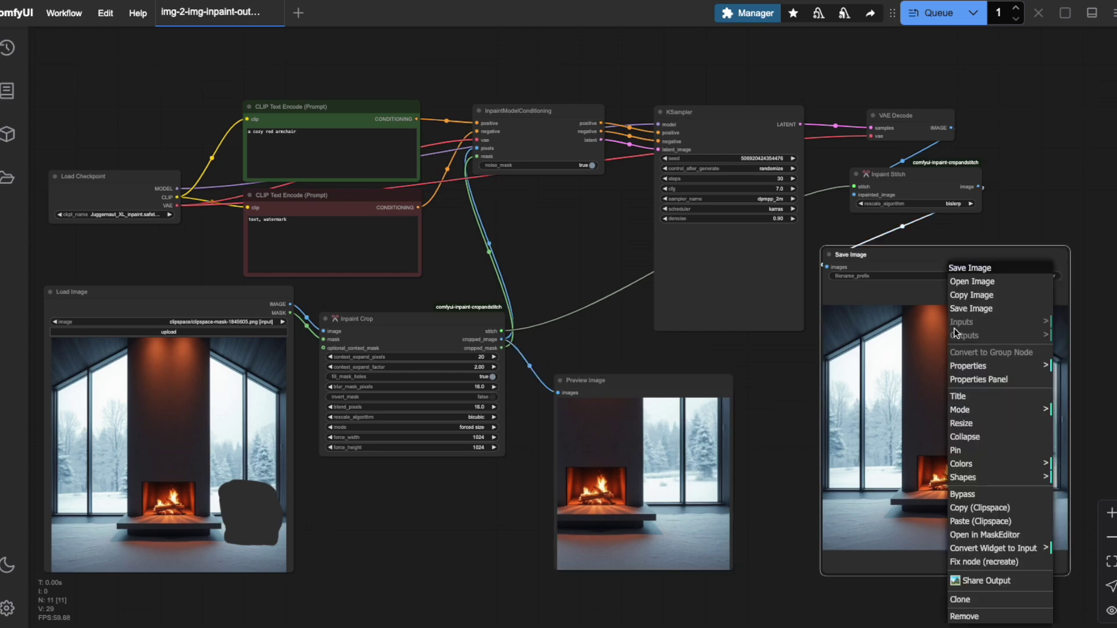
click(982, 297)
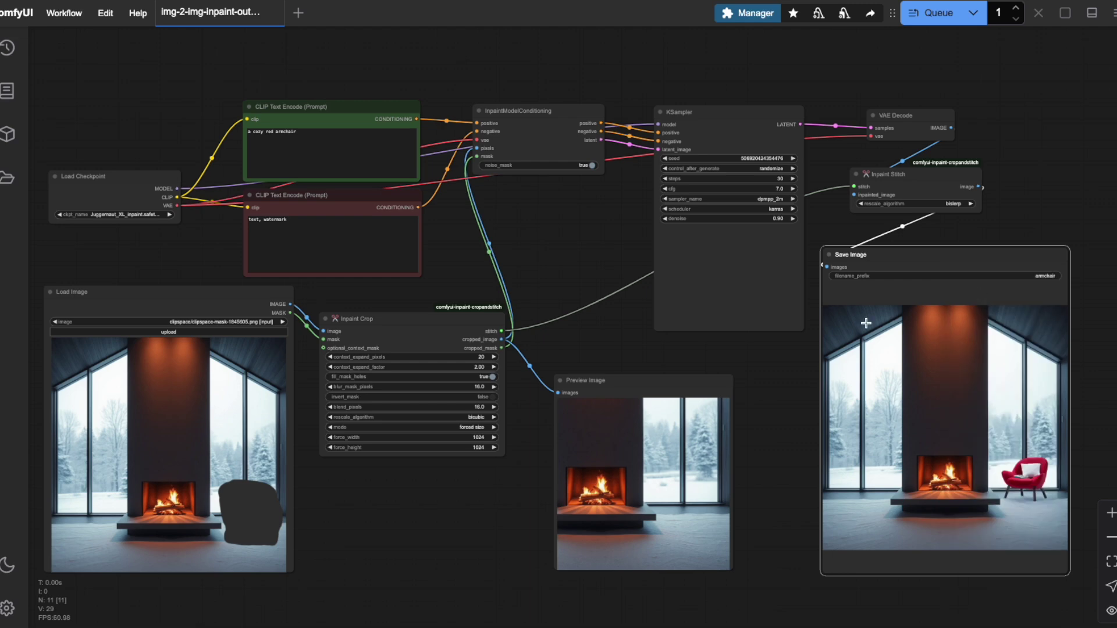
click(178, 418)
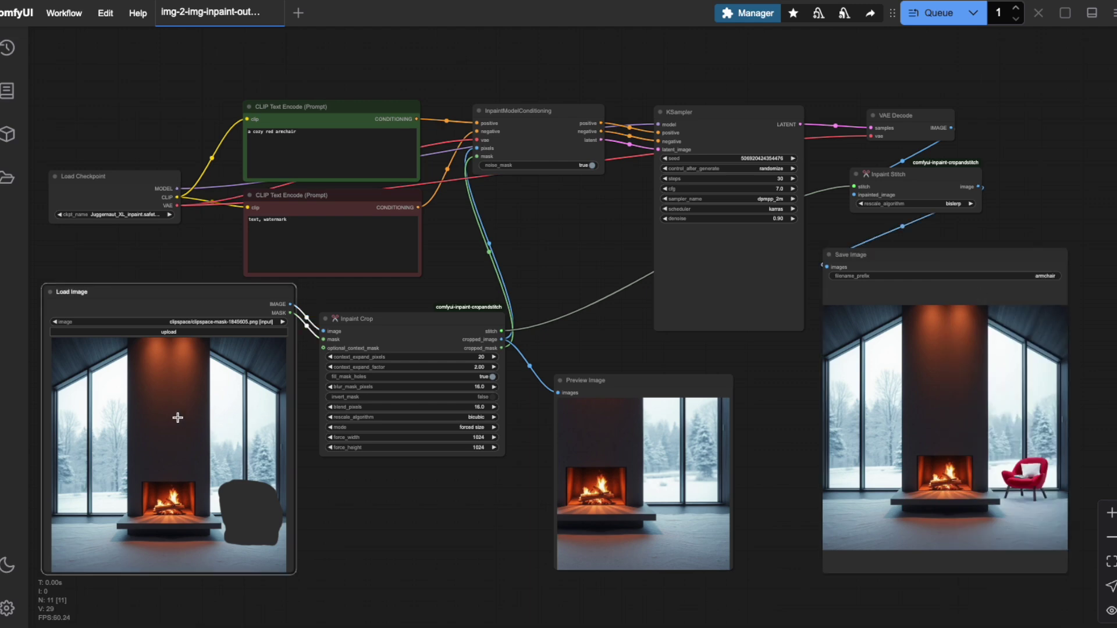
key(ctrl+v)
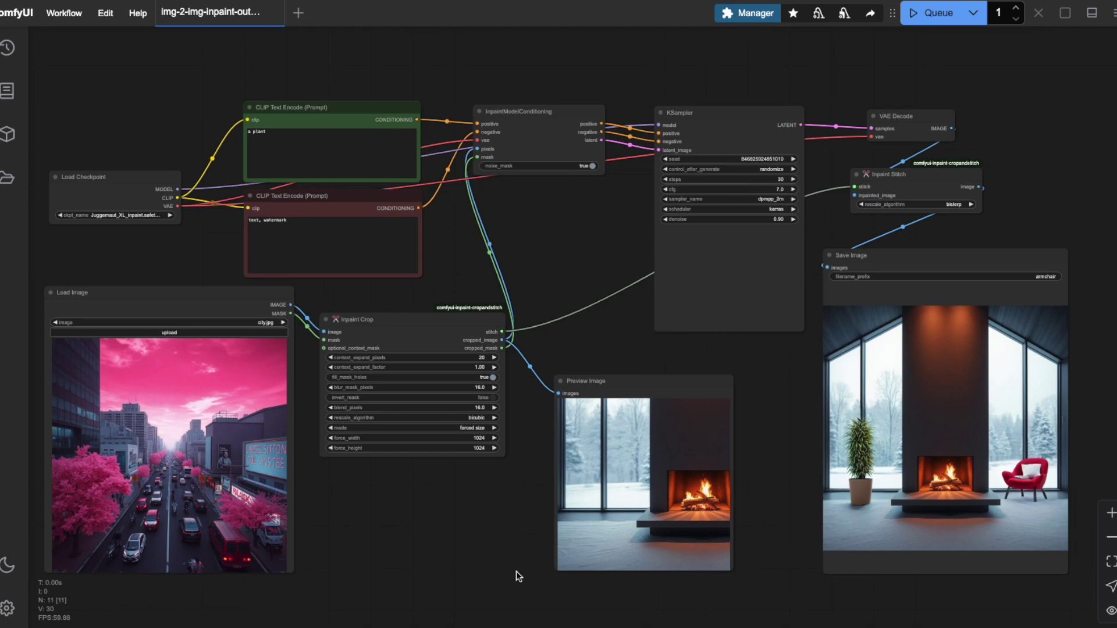
Add an Extend Image for Outpainting node by searching 'outp' on the canvas.
drag(432, 523, 433, 524)
double_click(438, 512)
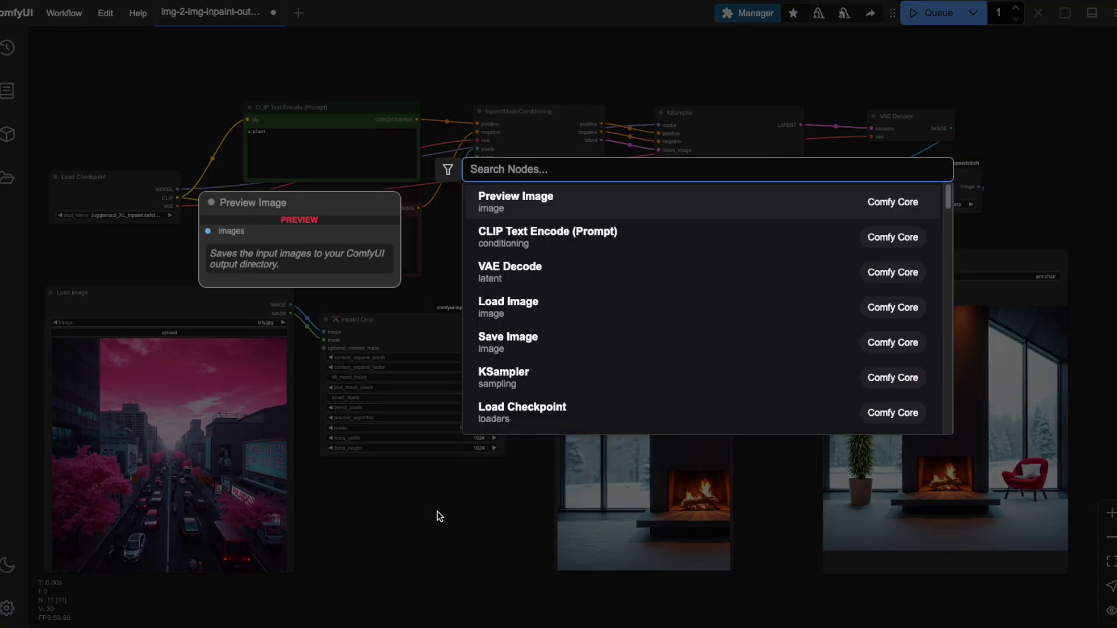
text(outp)
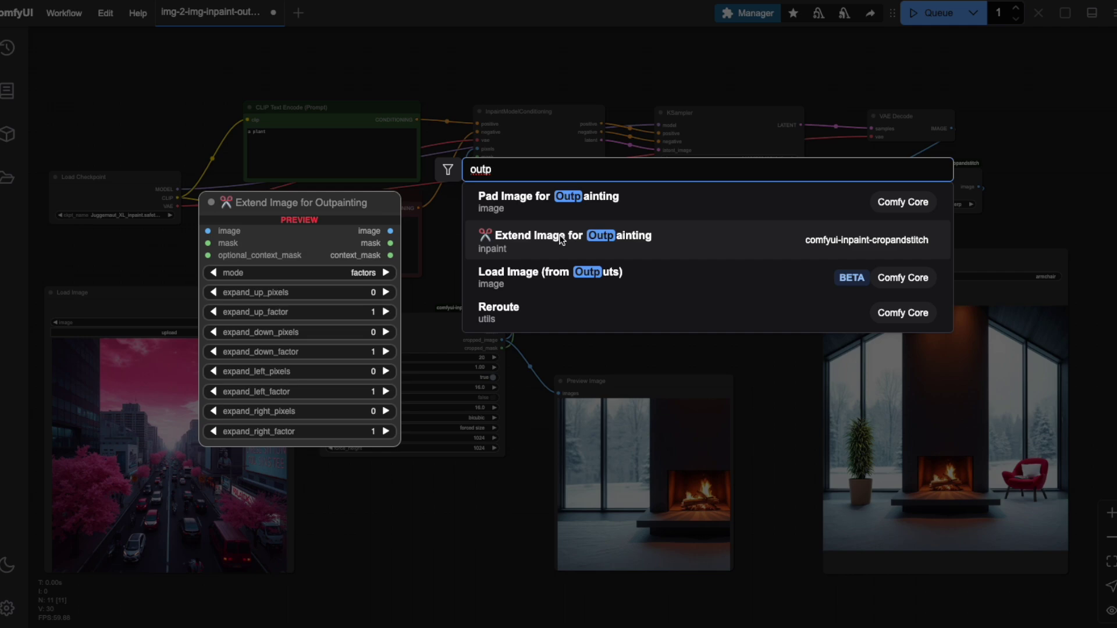
click(561, 240)
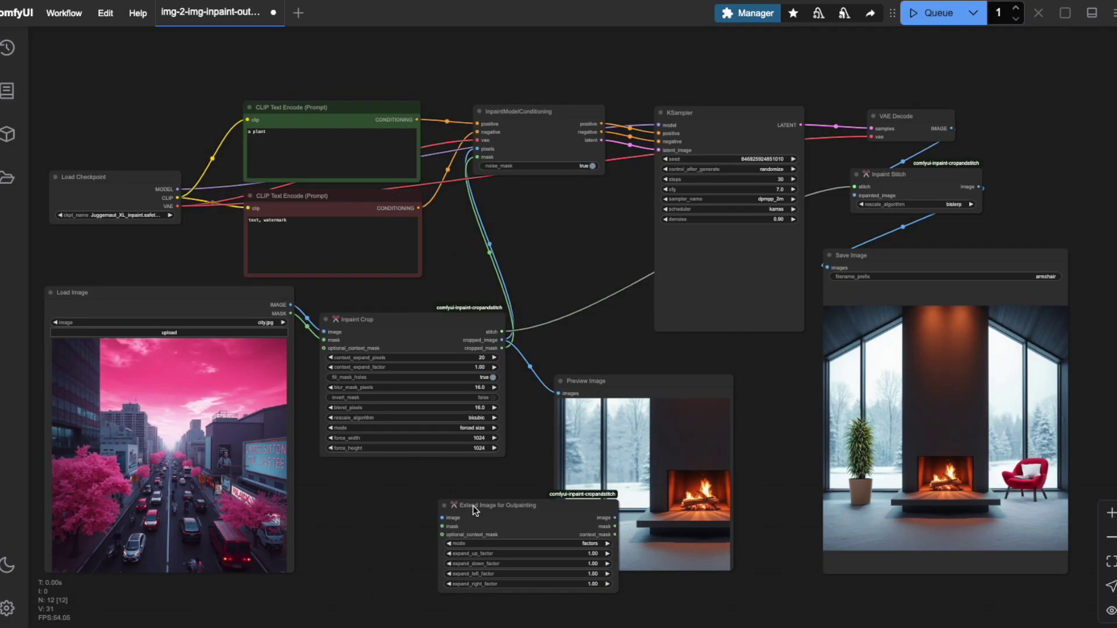
Connect Load Image's IMAGE and MASK outputs to the Extend Image for Outpainting node.
drag(485, 517, 361, 505)
drag(290, 305, 322, 506)
drag(290, 314, 315, 513)
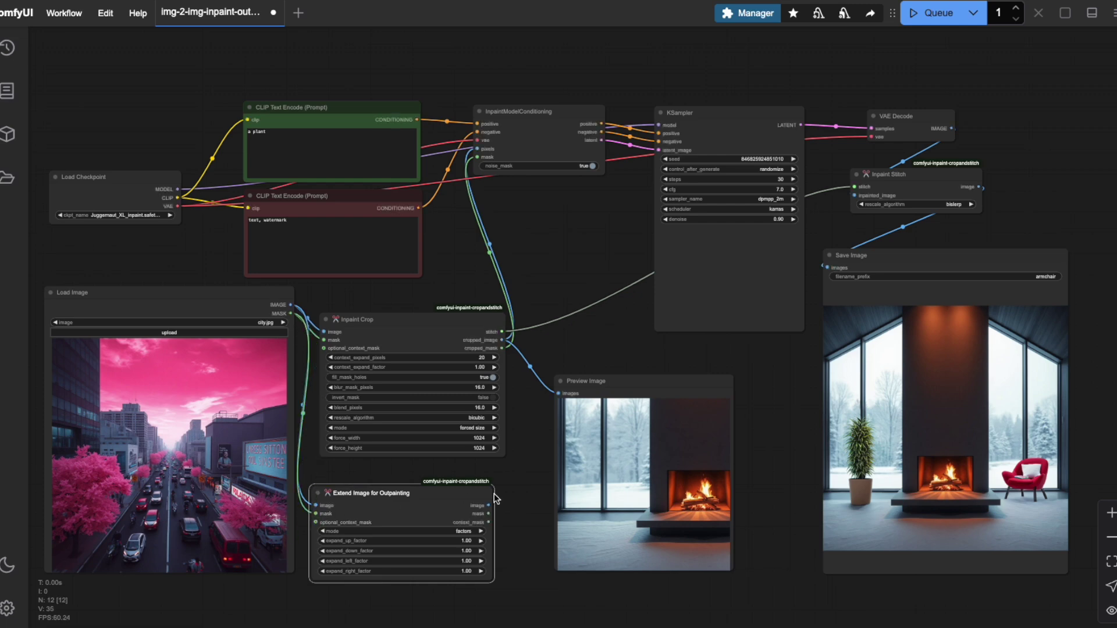
drag(489, 505, 325, 348)
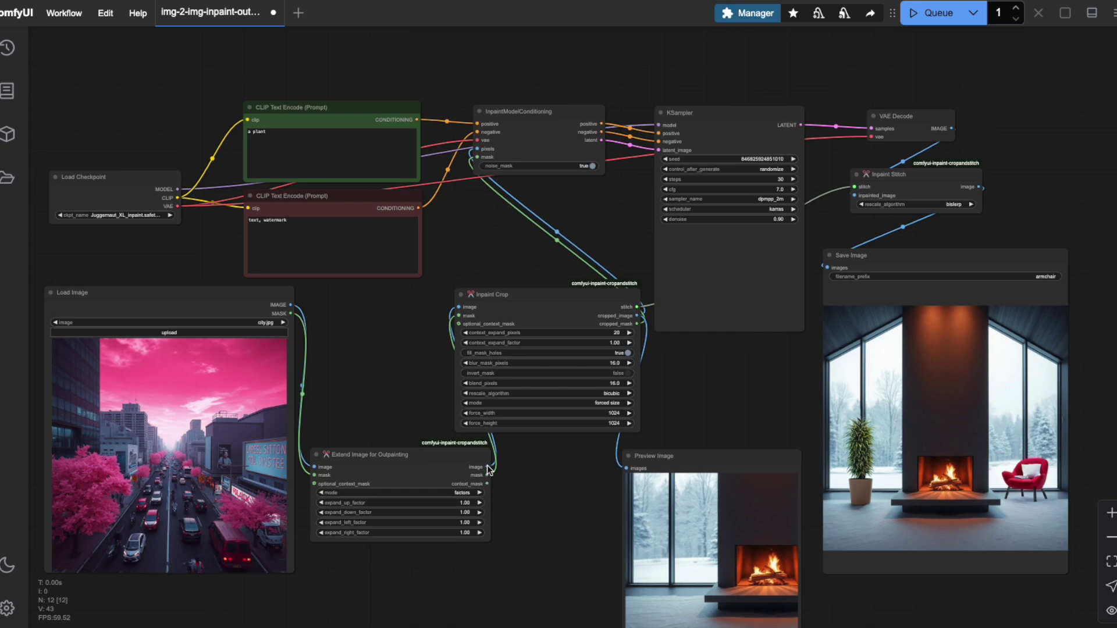
Add a Preview Image node fed by the extended image output.
drag(487, 466, 533, 505)
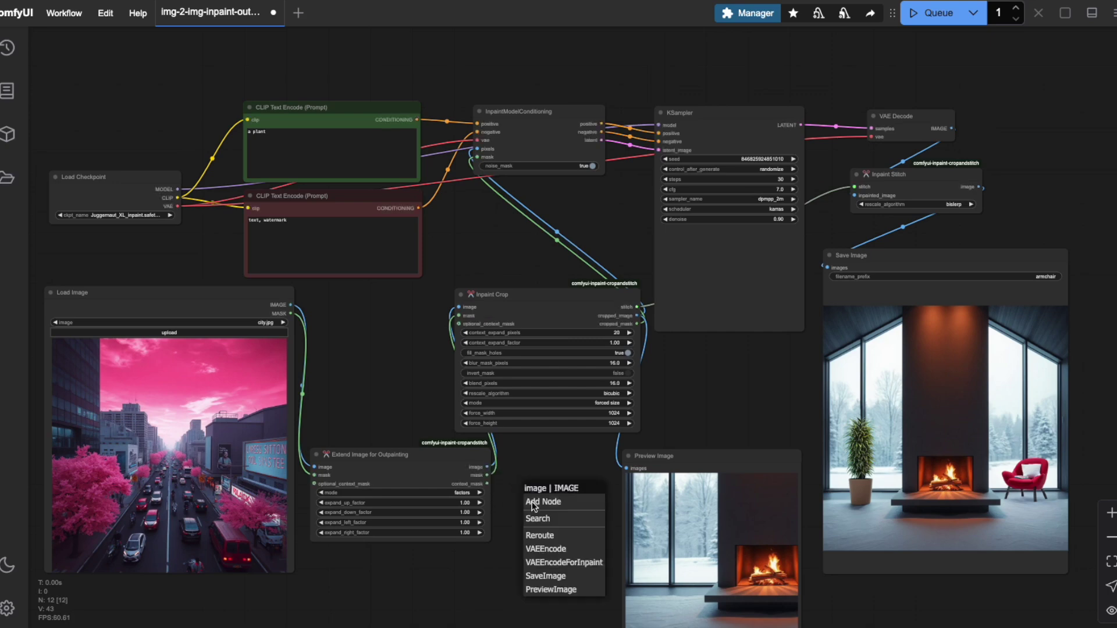
click(547, 590)
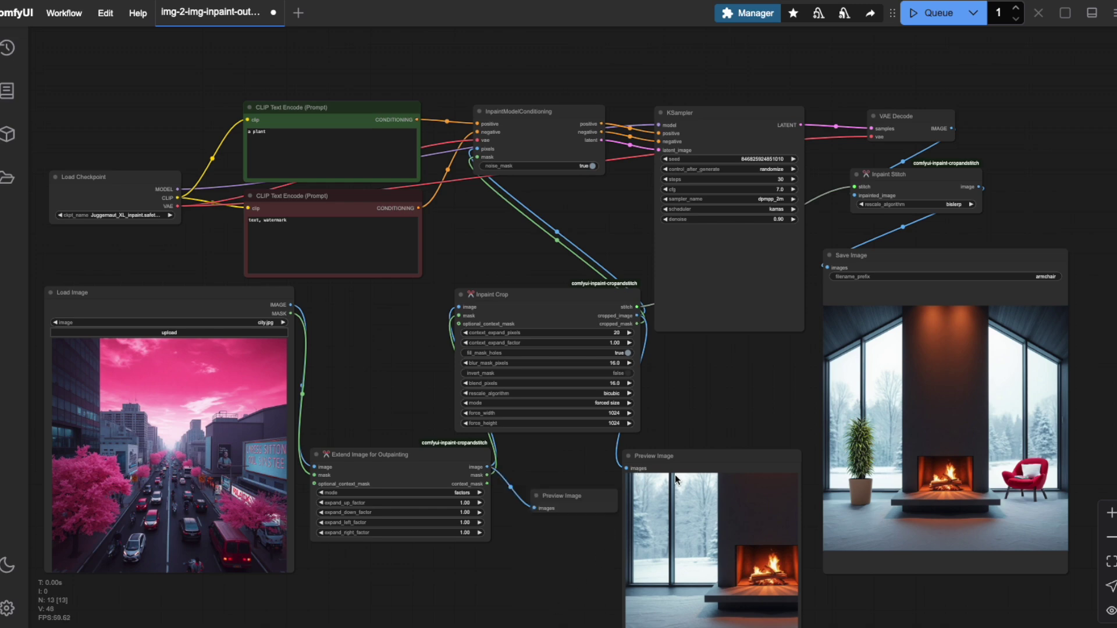
drag(590, 496, 572, 485)
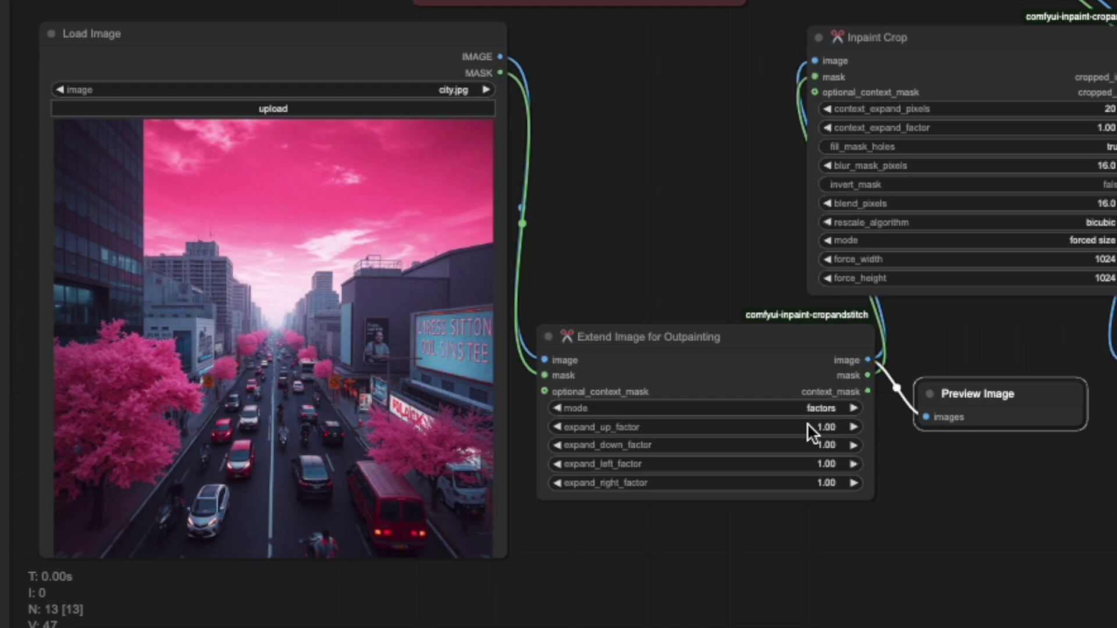
Set Extend Image for Outpainting's expand_up_factor to 1.50.
click(818, 427)
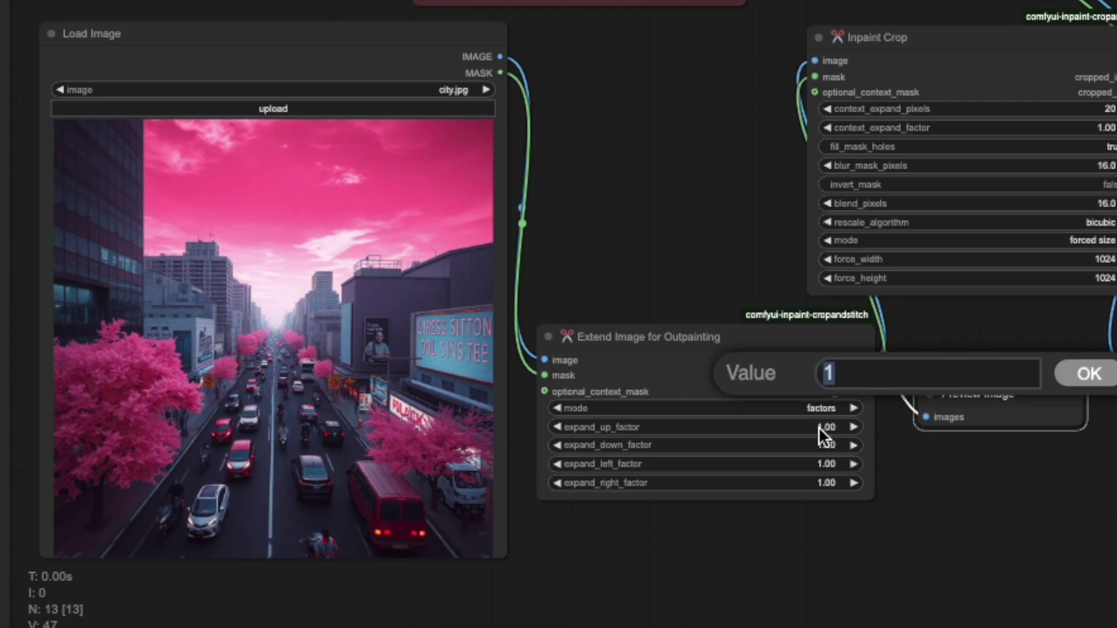
text(1.5)
key(Return)
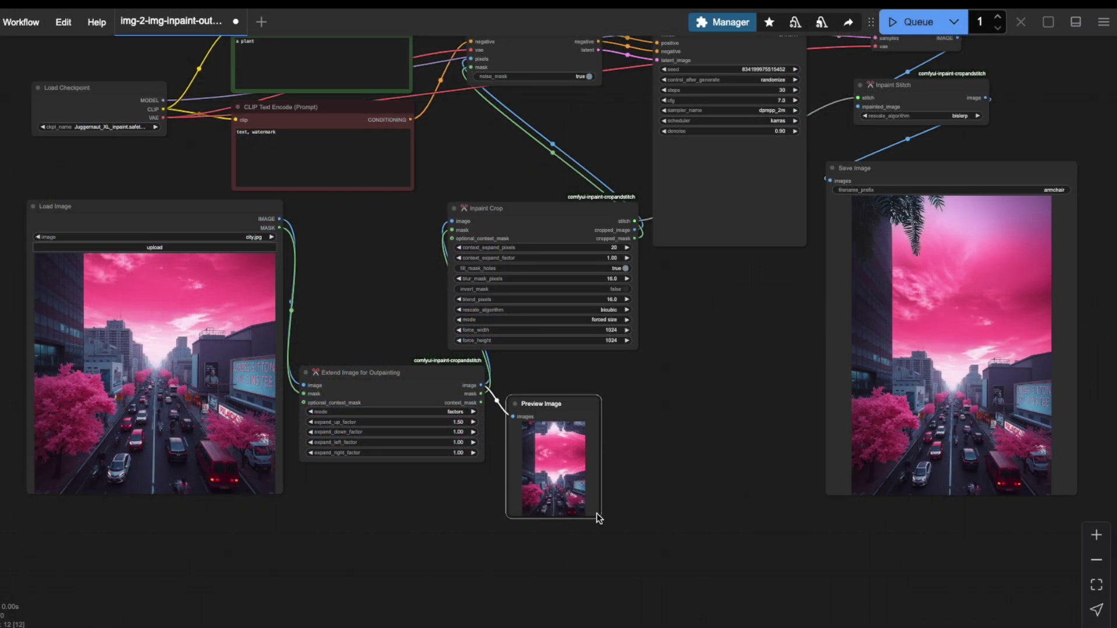
click(598, 514)
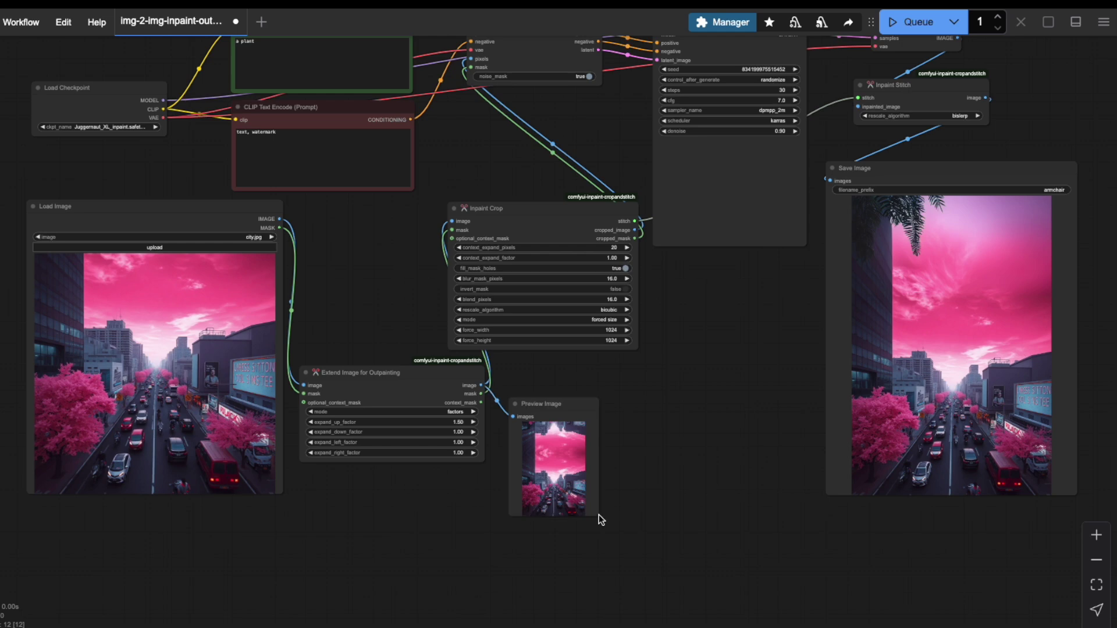
click(595, 510)
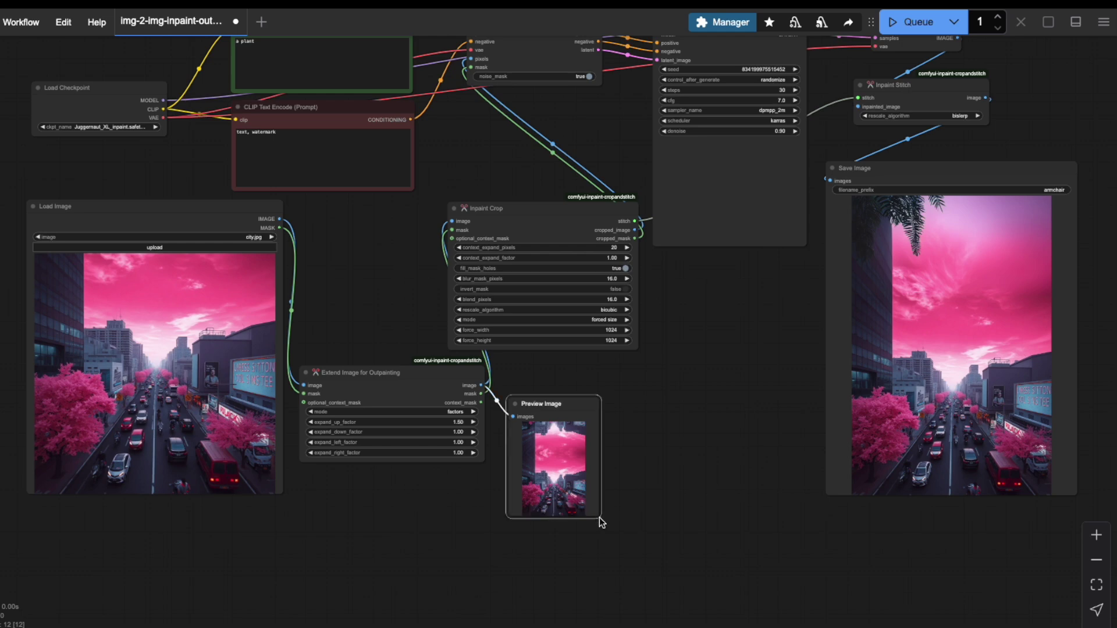